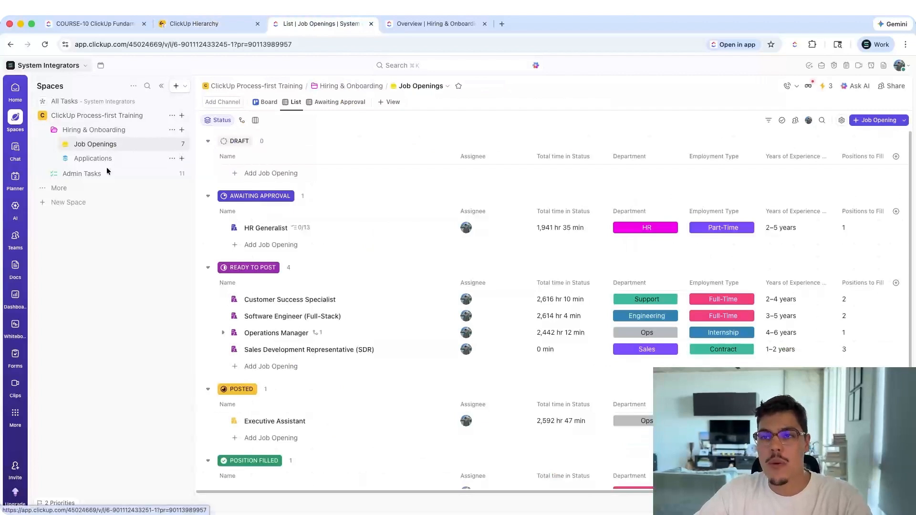
View the Admin Tasks list, return to Job Openings, and check the status options available for Customer Success Specialist.
left_click(68, 175)
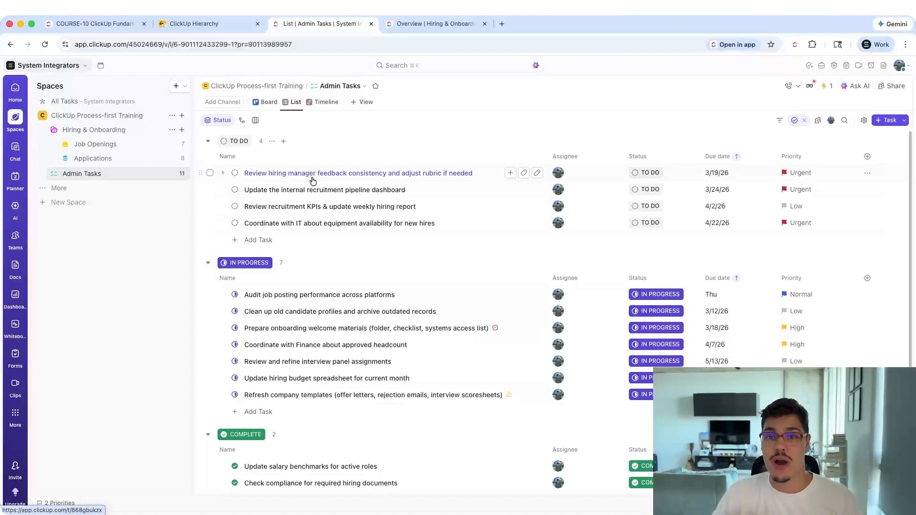
left_click(114, 145)
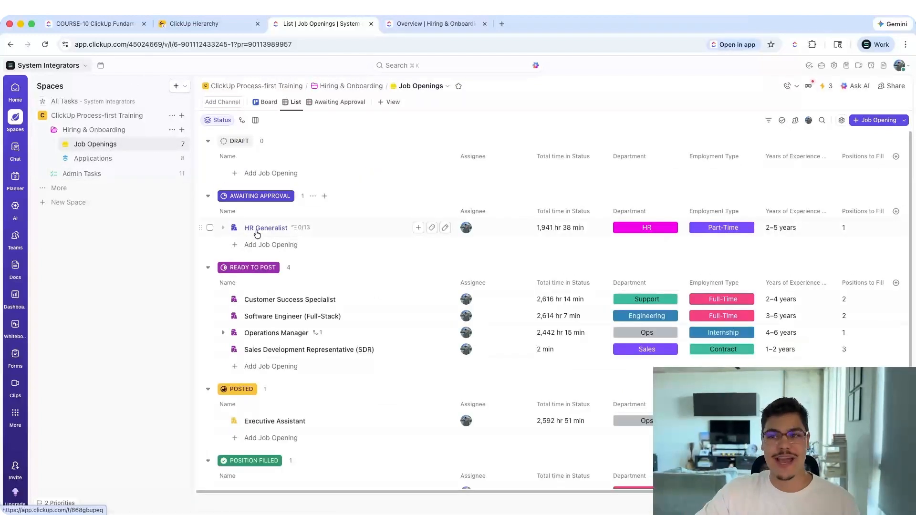
left_click(237, 303)
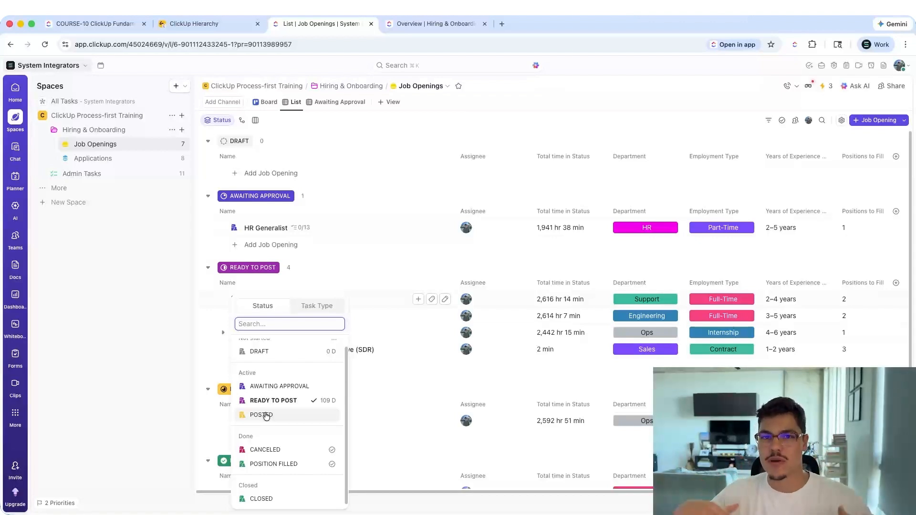
left_click(119, 179)
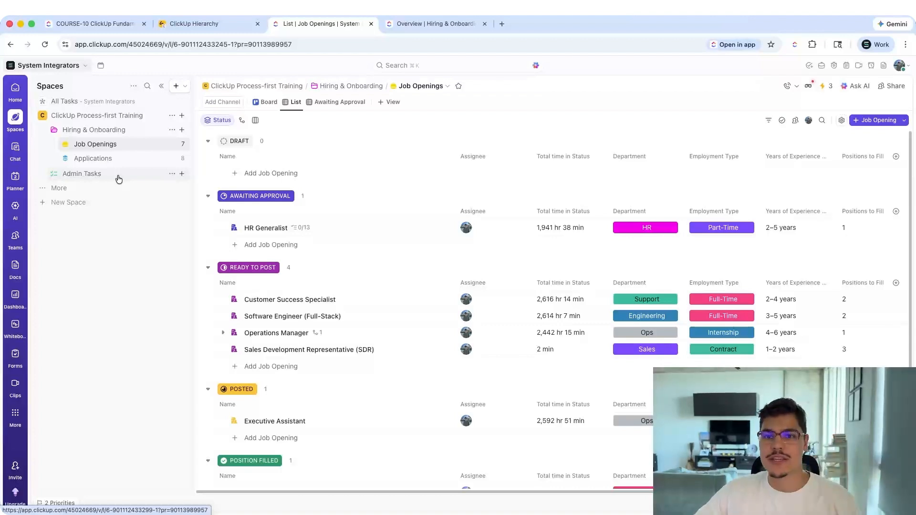
Open the Admin Tasks item about hiring manager feedback consistency, examine its description and custom fields, and close it.
left_click(119, 179)
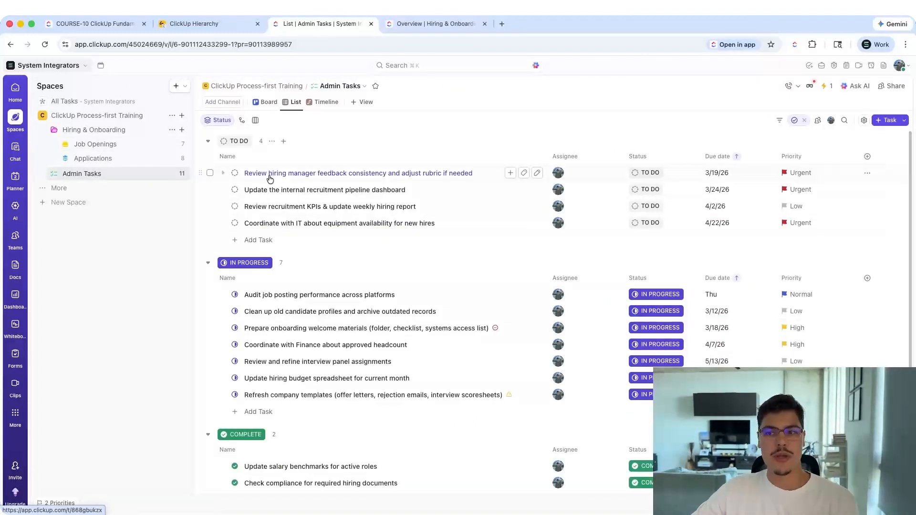
left_click(269, 174)
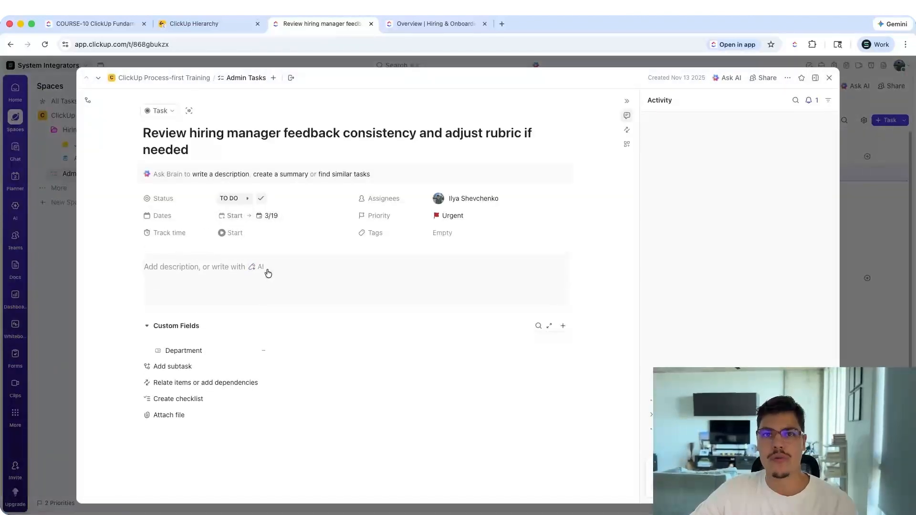
left_click(199, 277)
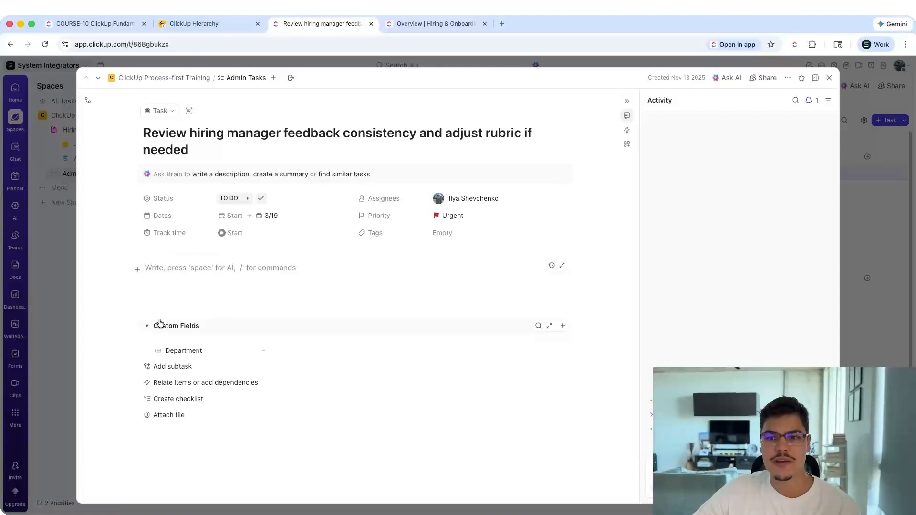
left_click(830, 78)
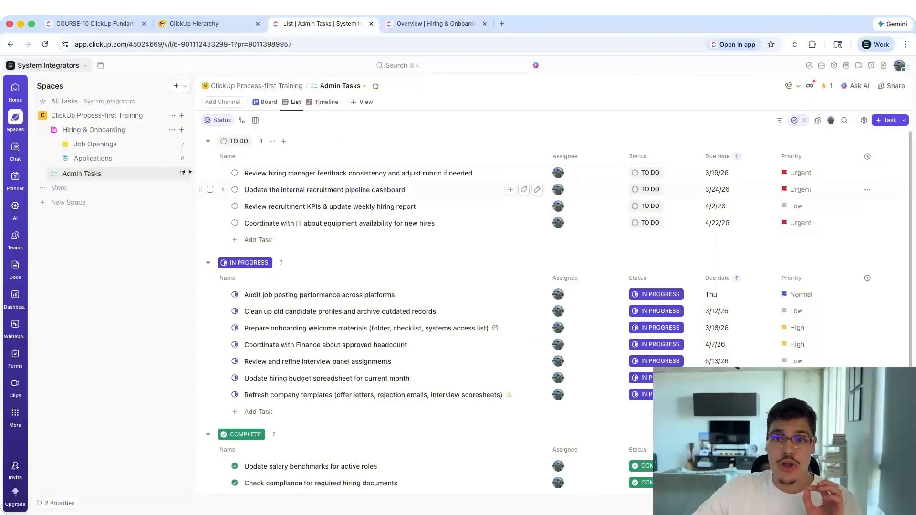
Open the HR Generalist job opening and examine its title, standard fields and custom fields.
left_click(116, 150)
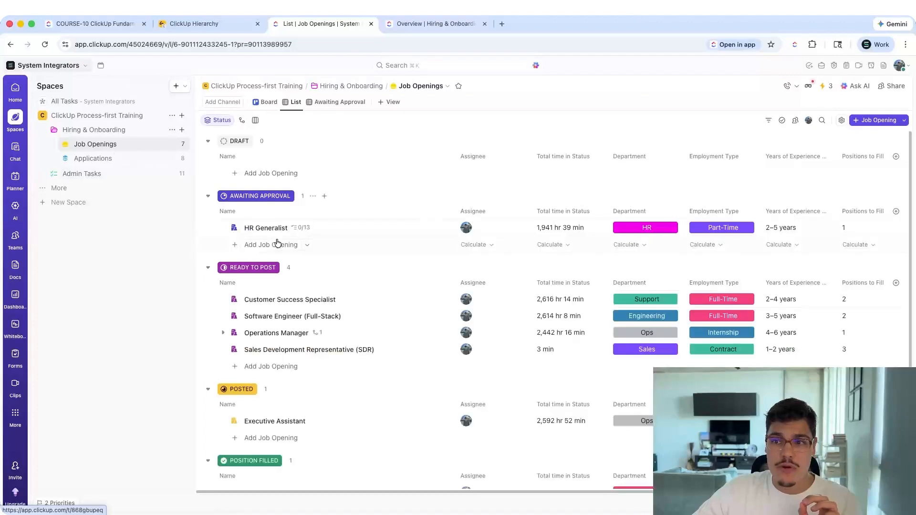
left_click(270, 230)
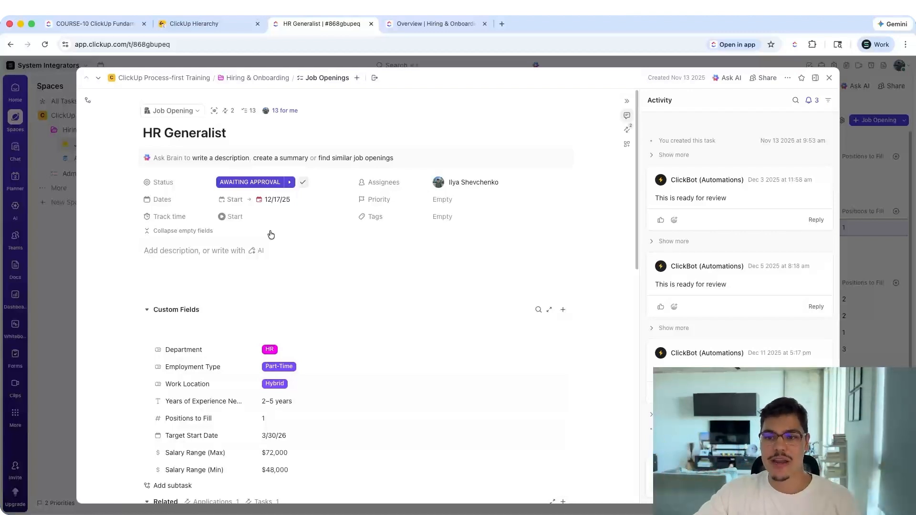
scroll(160, 311, "down", 1)
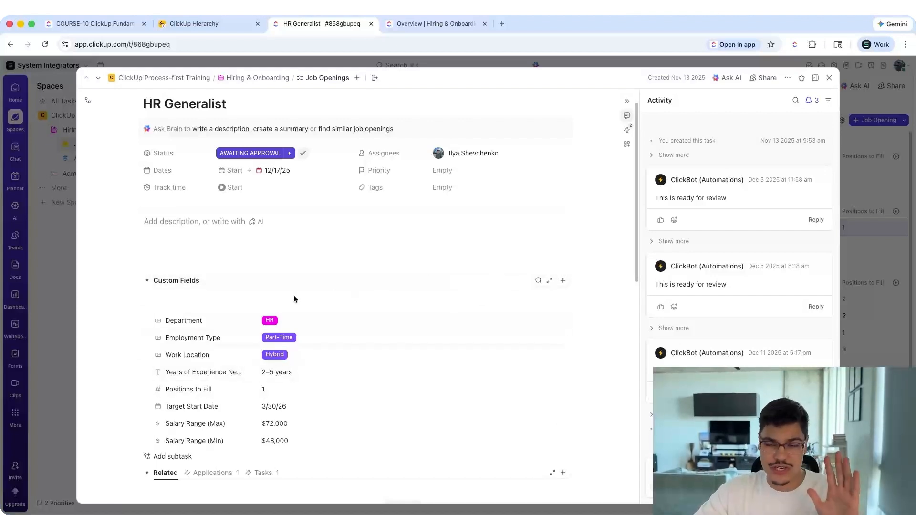
scroll(248, 396, "down", 1)
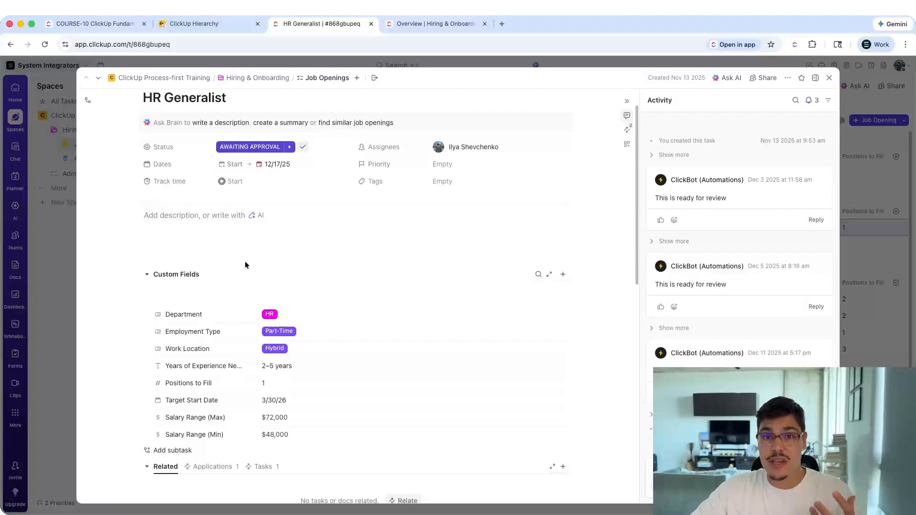
scroll(245, 264, "up", 2)
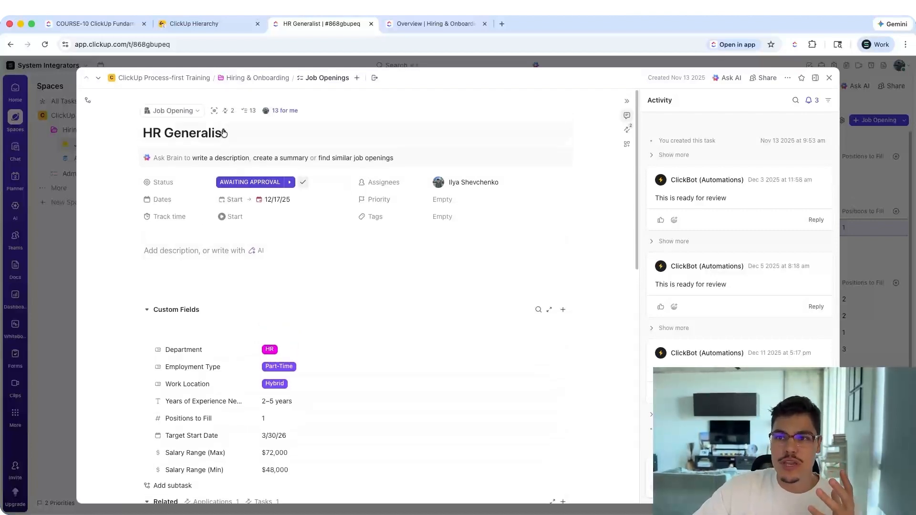
left_click_drag(225, 129, 139, 132)
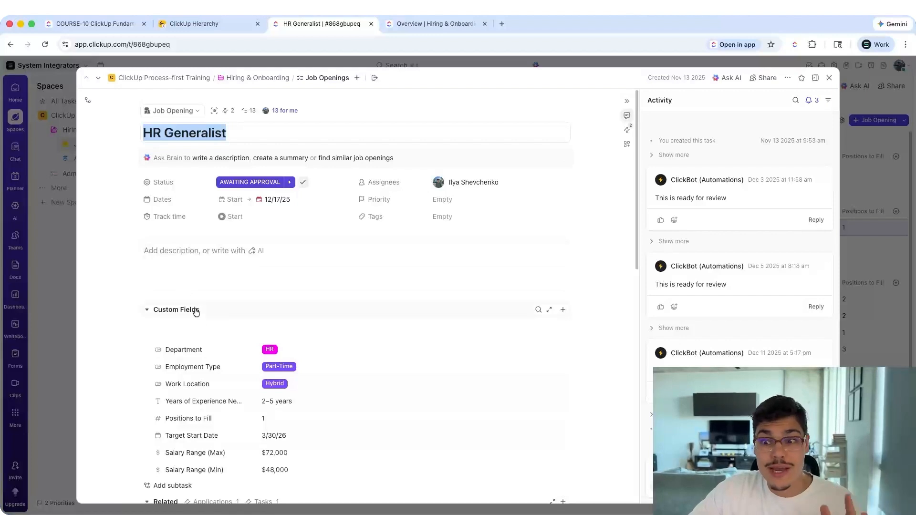
scroll(217, 339, "down", 2)
scroll(218, 338, "down", 1)
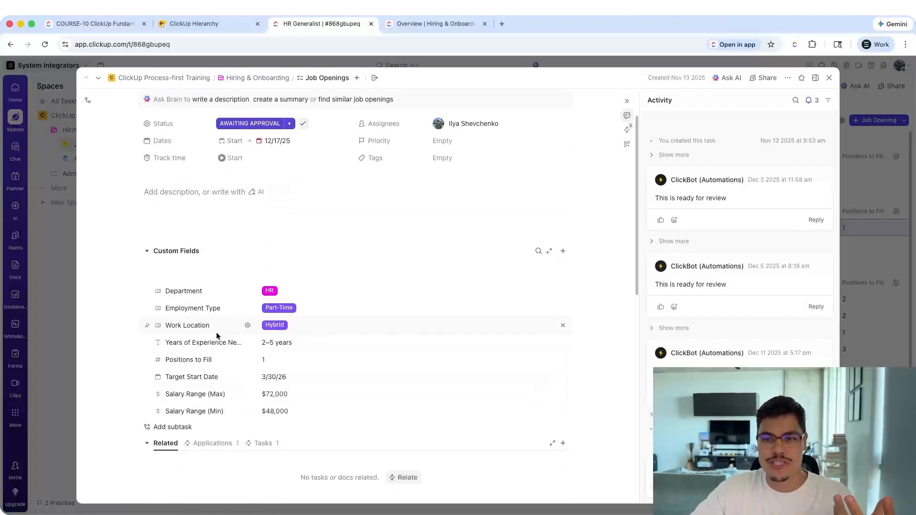
mouse_move(180, 279)
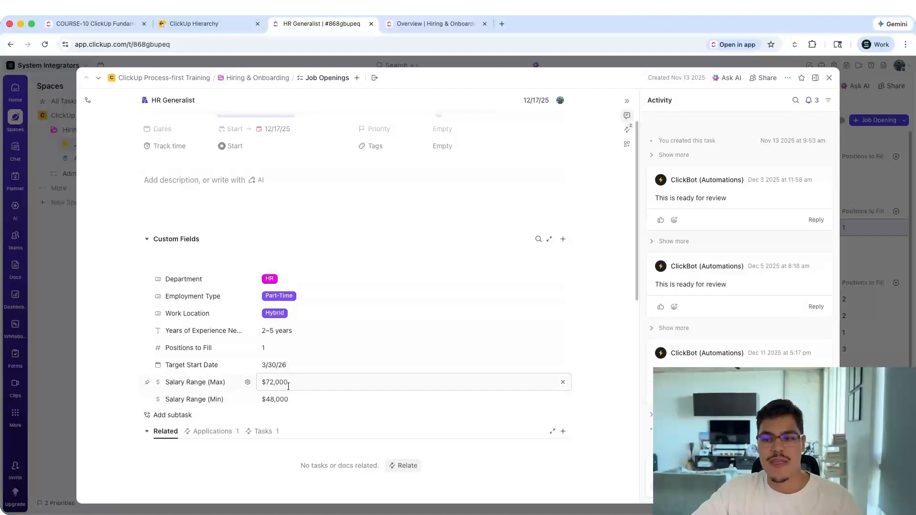
scroll(288, 386, "up", 3)
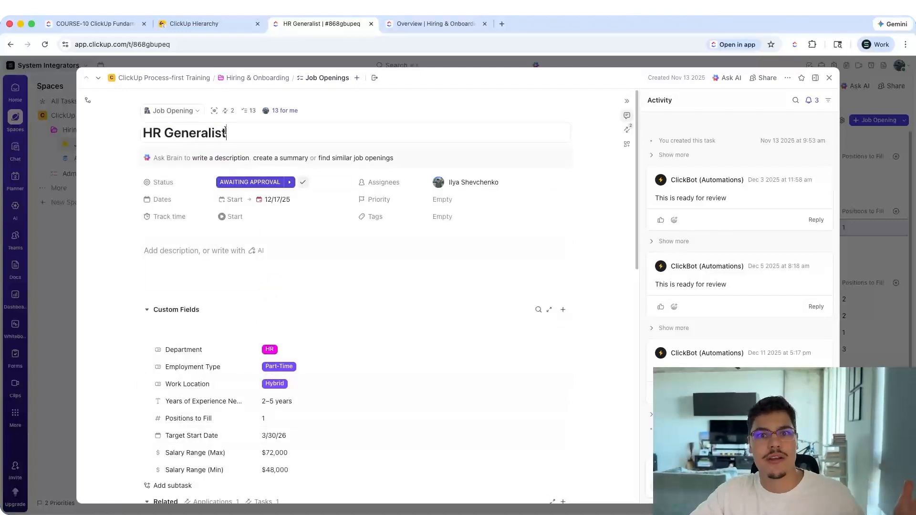
scroll(305, 348, "down", 4)
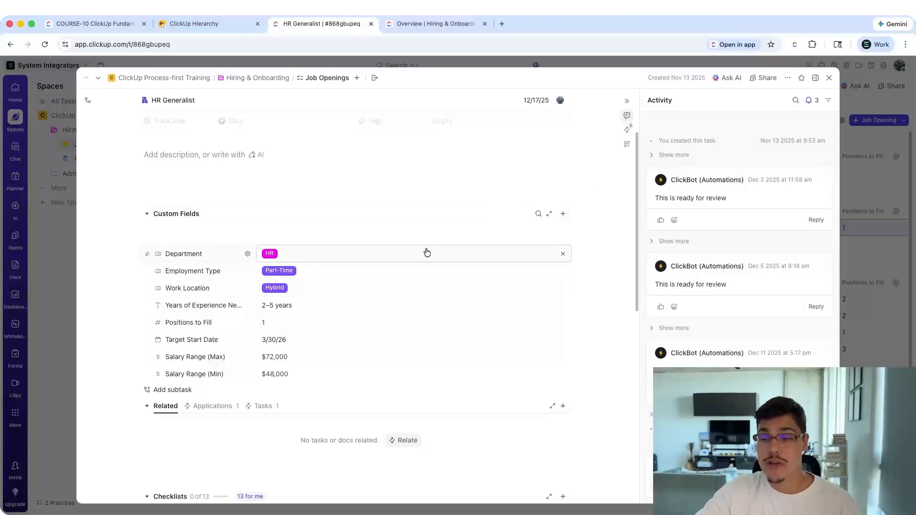
scroll(427, 252, "up", 2)
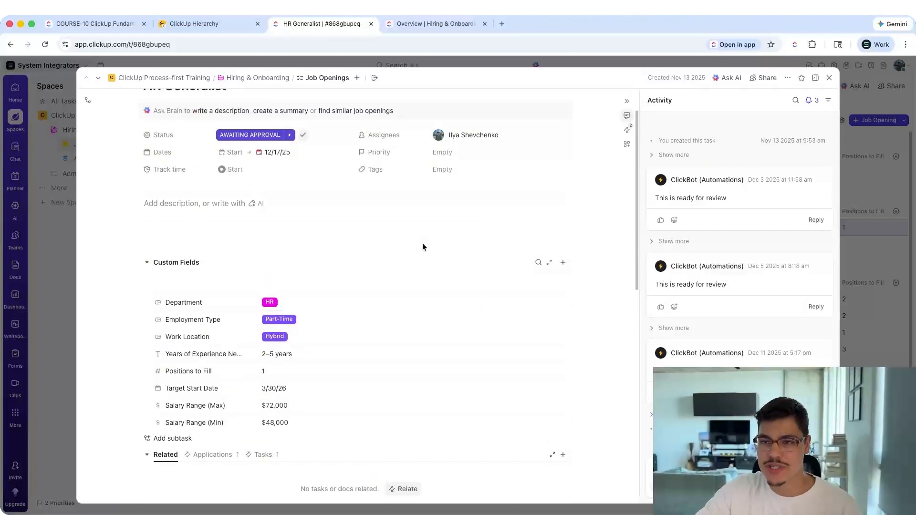
scroll(422, 242, "up", 2)
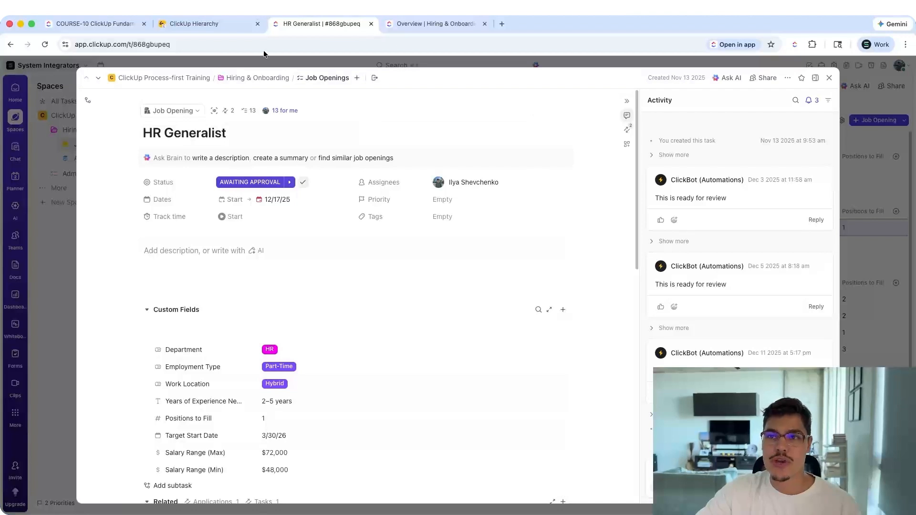
Look at the ClickUp Hierarchy whiteboard, and return to the HR Generalist job opening to close it.
left_click(225, 24)
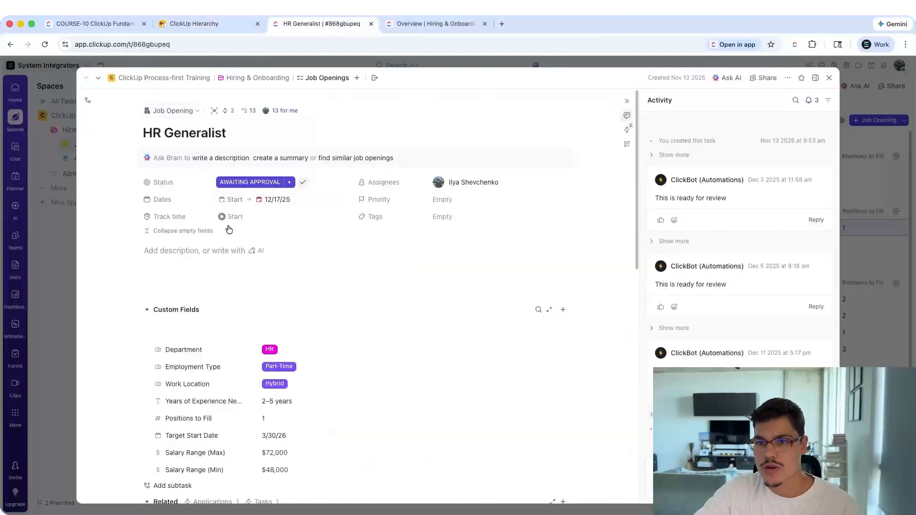
left_click(321, 23)
left_click(830, 78)
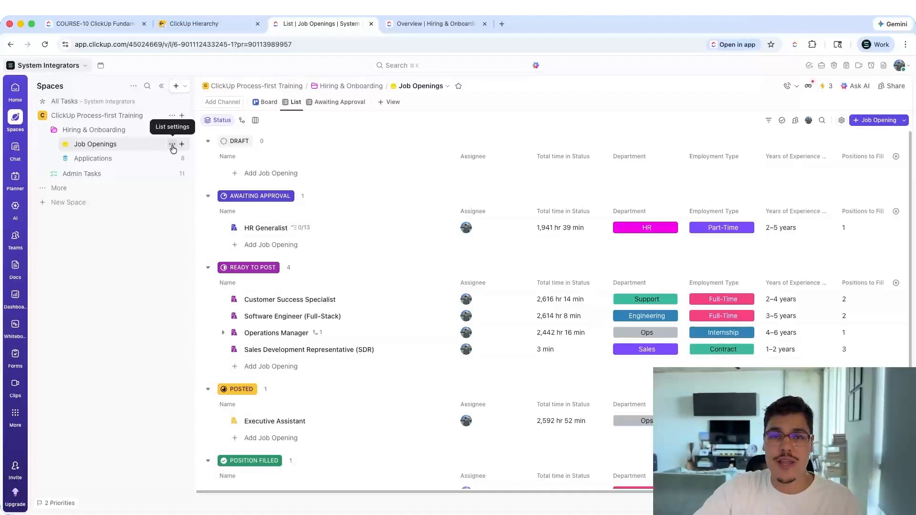
Open the Custom Field Manager for the Job Openings list and review its fields by type.
left_click(173, 145)
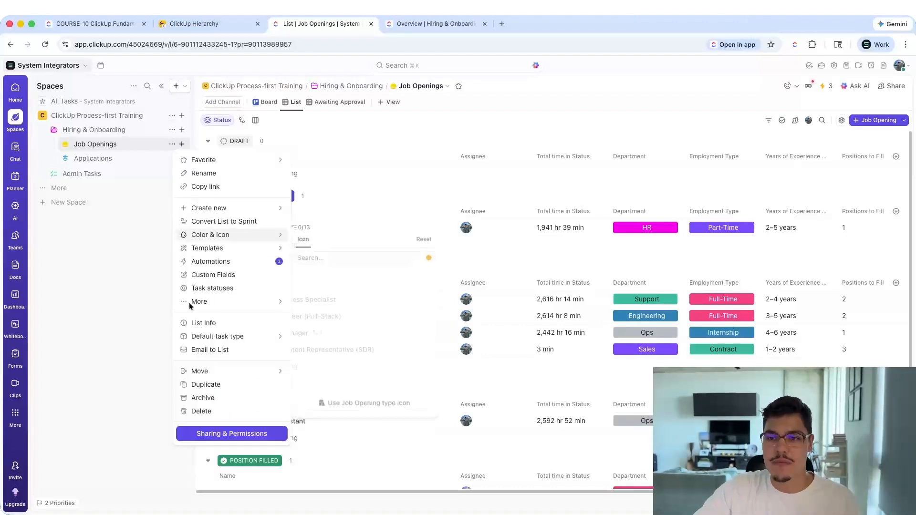
left_click(212, 280)
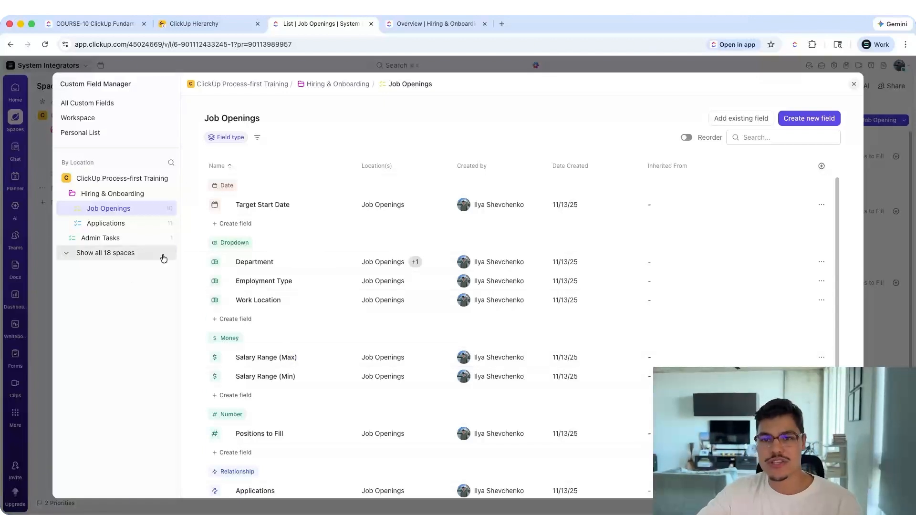
left_click_drag(59, 165, 100, 167)
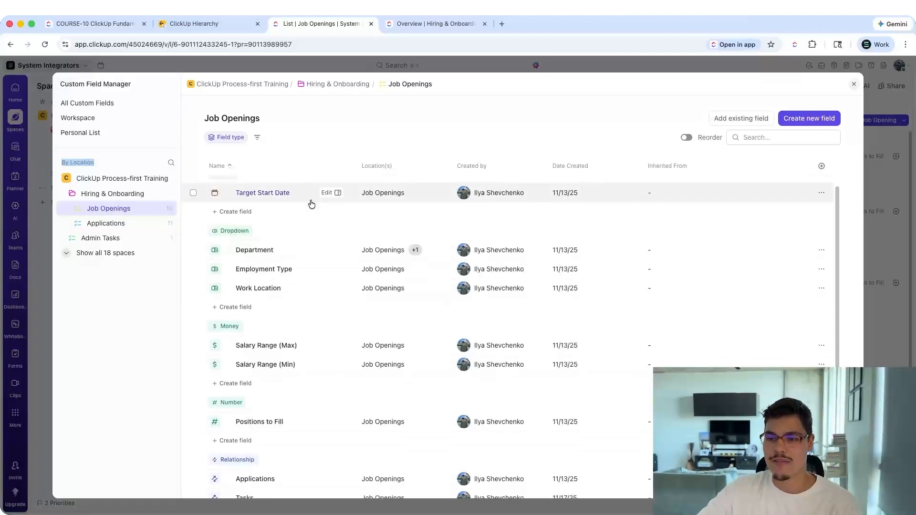
scroll(309, 206, "down", 3)
scroll(300, 318, "up", 1)
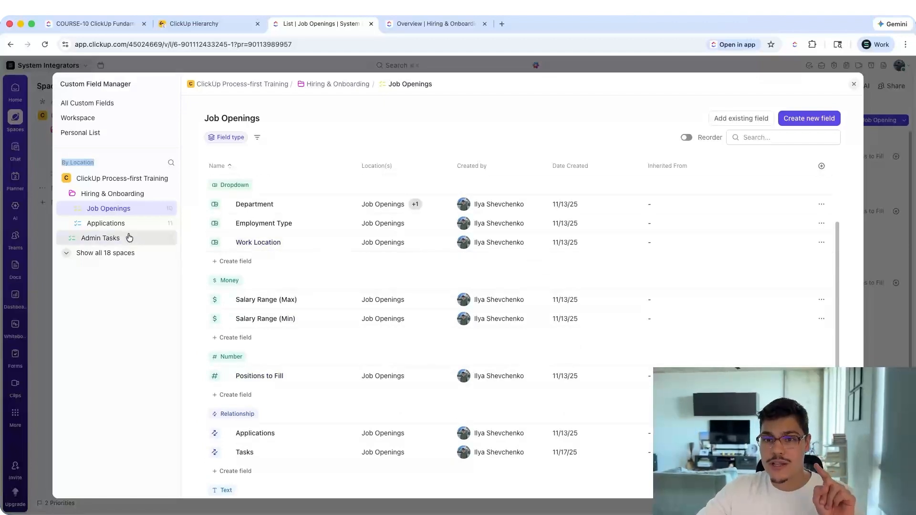
Review the custom fields located on the Applications list and on the Admin Tasks list.
left_click(103, 224)
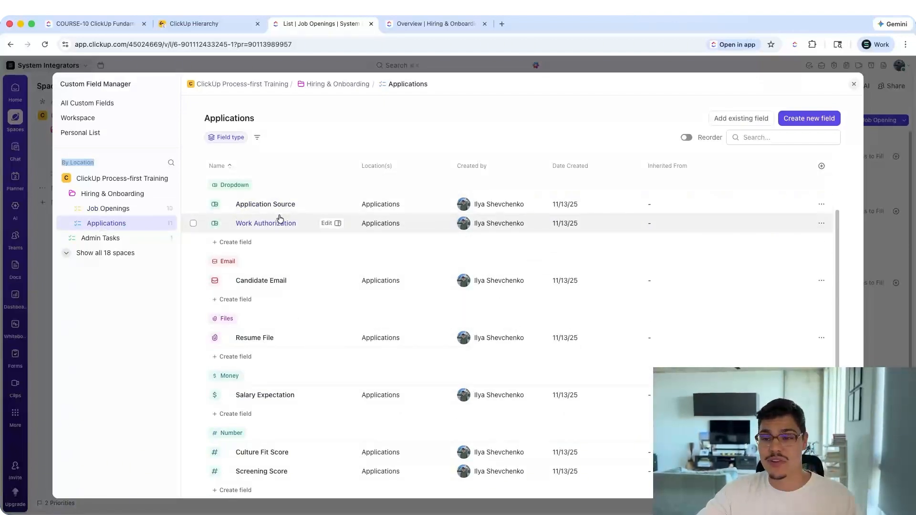
scroll(280, 218, "down", 5)
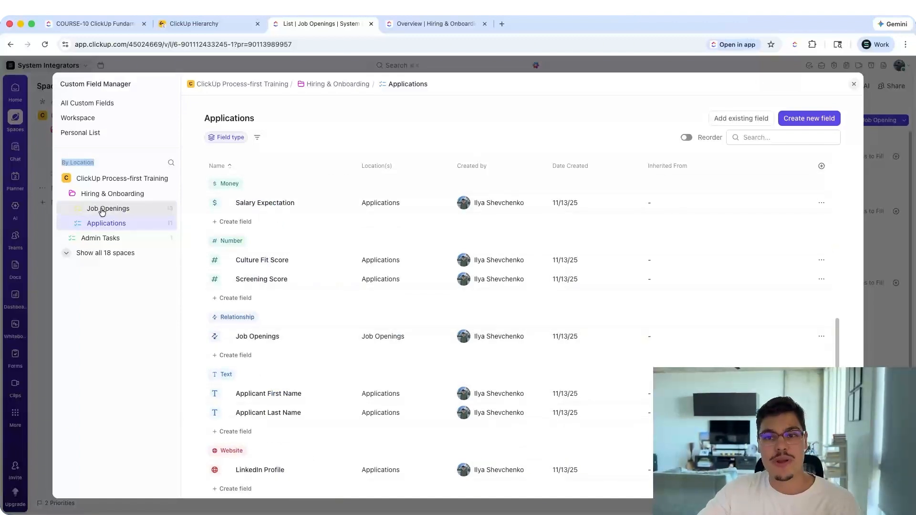
left_click(103, 239)
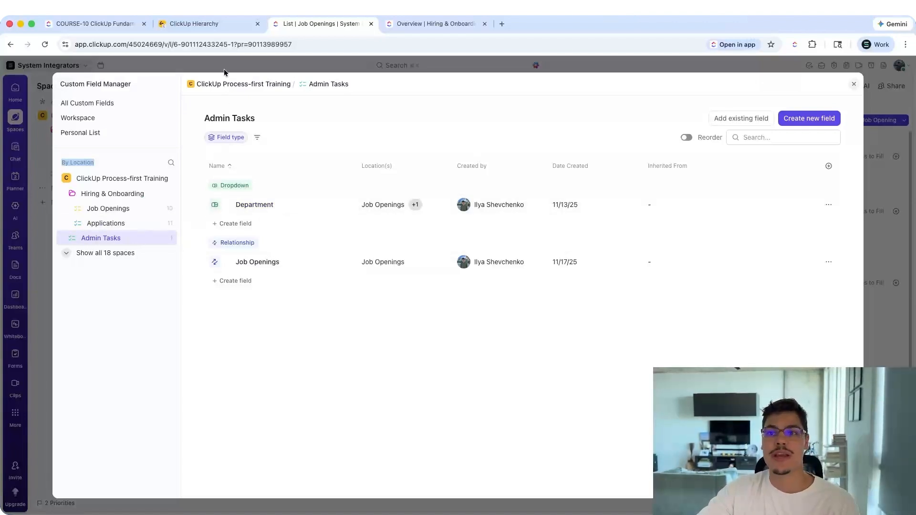
Consult the ClickUp Hierarchy whiteboard and check the custom fields at the Hiring & Onboarding folder level.
left_click(200, 23)
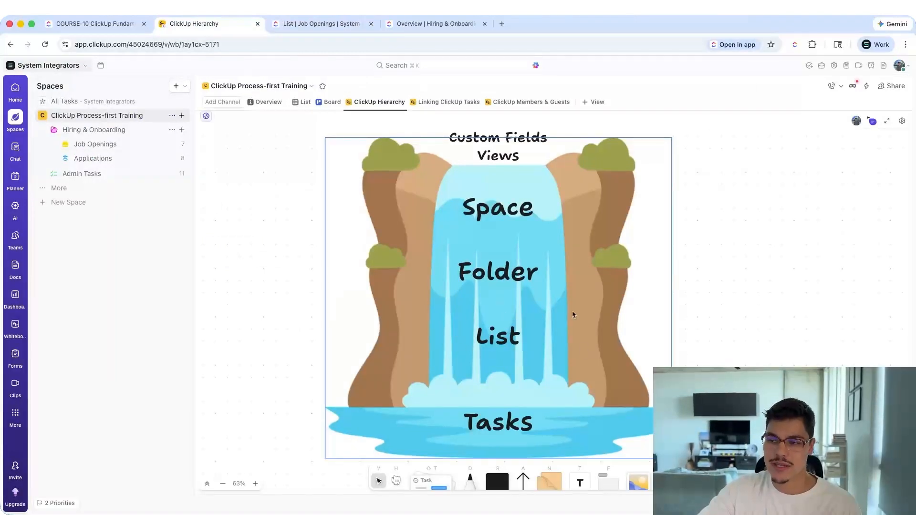
left_click(323, 24)
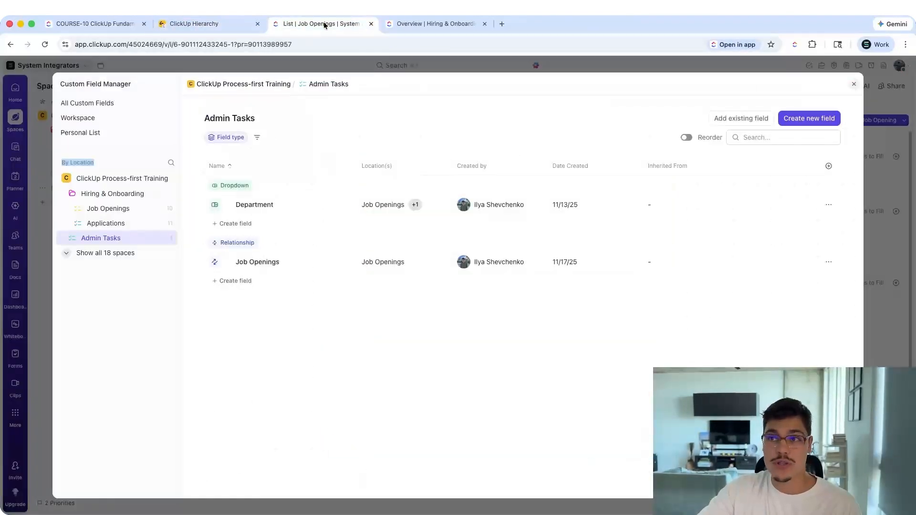
left_click(104, 194)
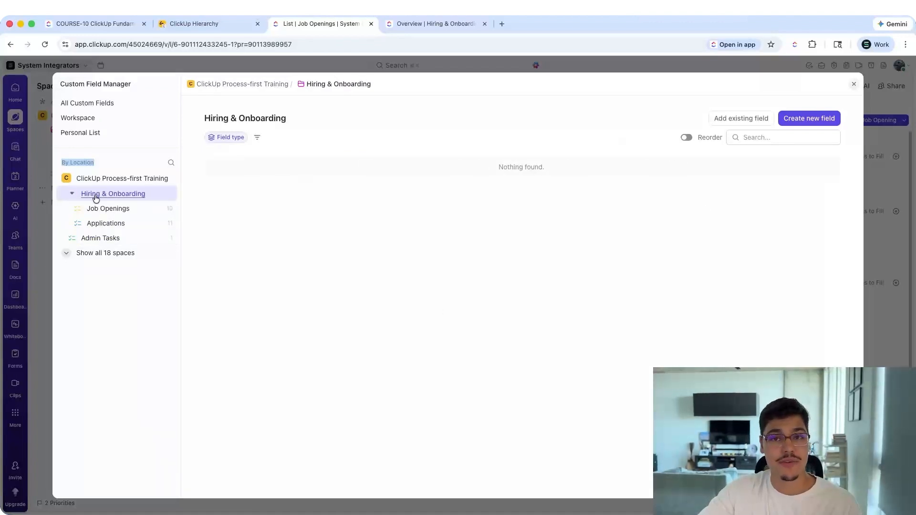
Start a new Dropdown custom field at the ClickUp Process-first Training space level after looking through the available field types.
left_click(88, 180)
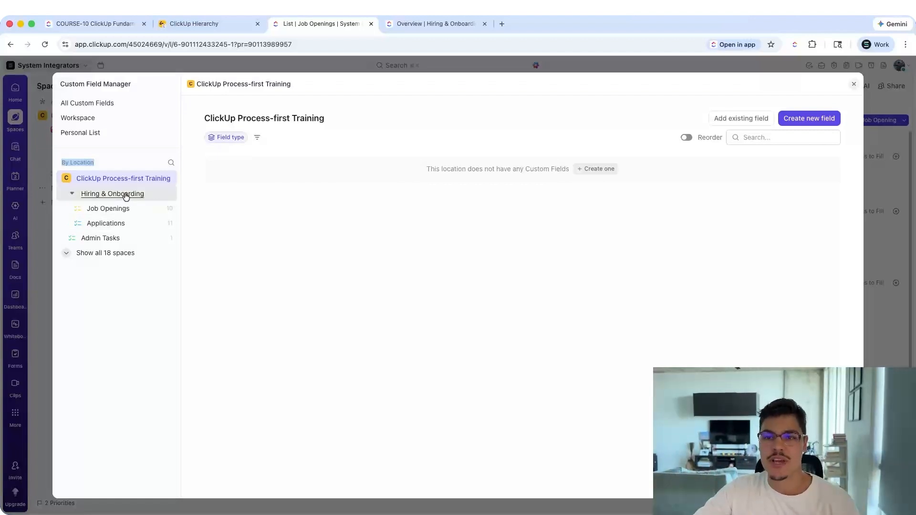
left_click(242, 197)
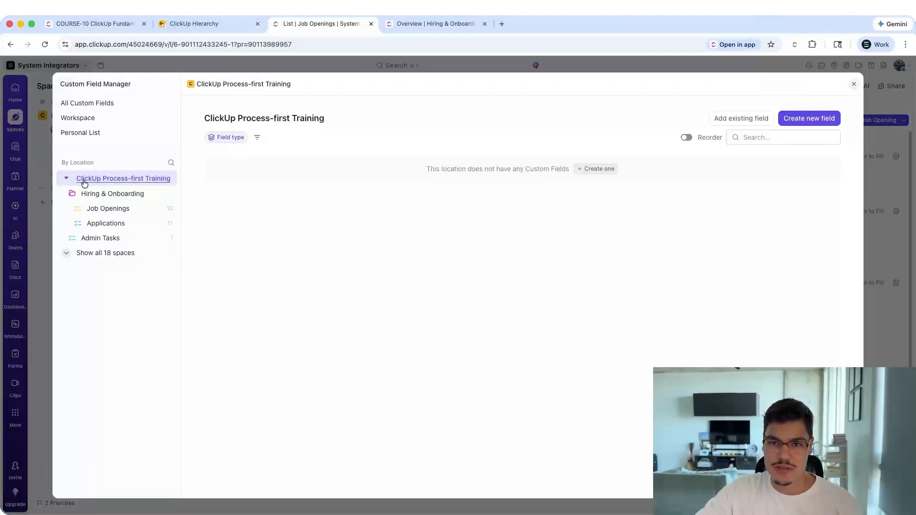
left_click(814, 122)
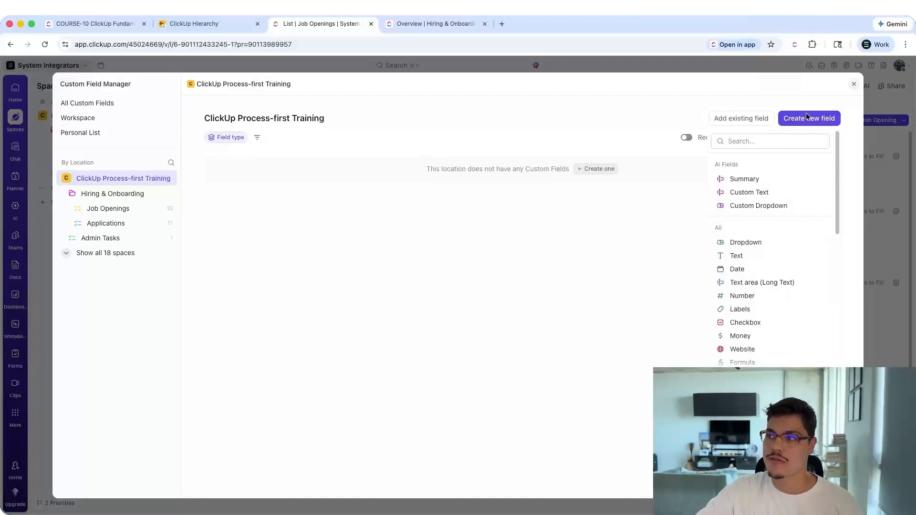
scroll(744, 220, "down", 1)
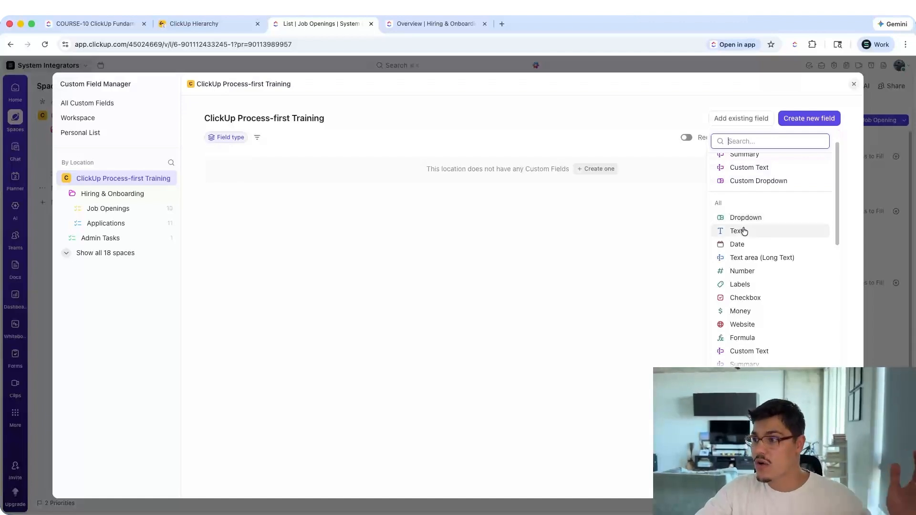
scroll(744, 232, "down", 5)
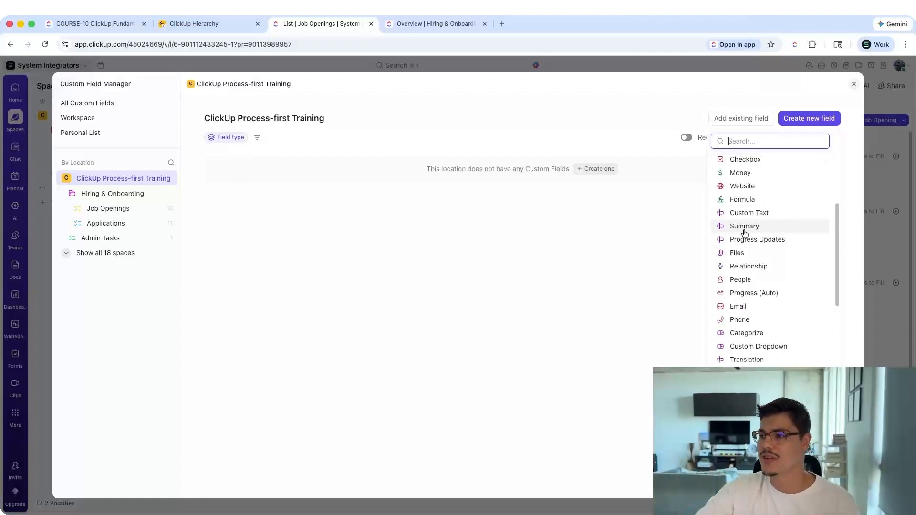
scroll(745, 229, "up", 2)
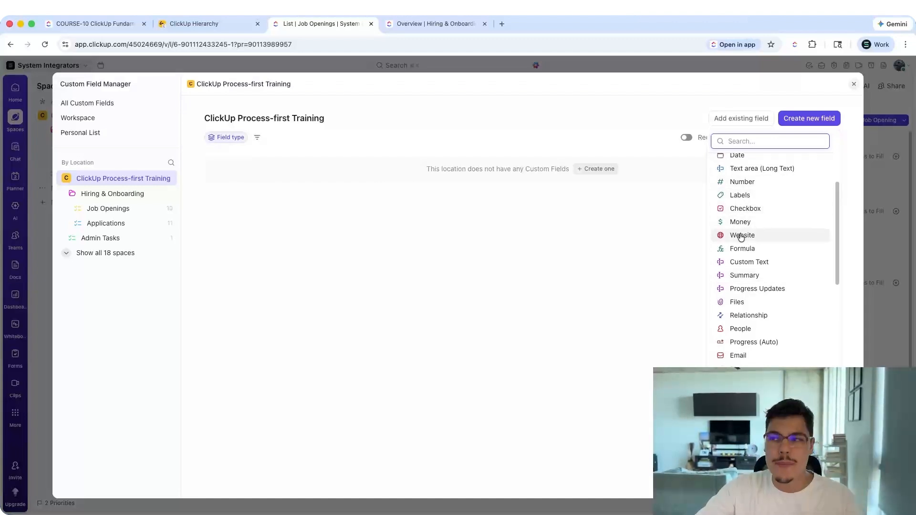
scroll(741, 237, "up", 1)
scroll(740, 237, "up", 1)
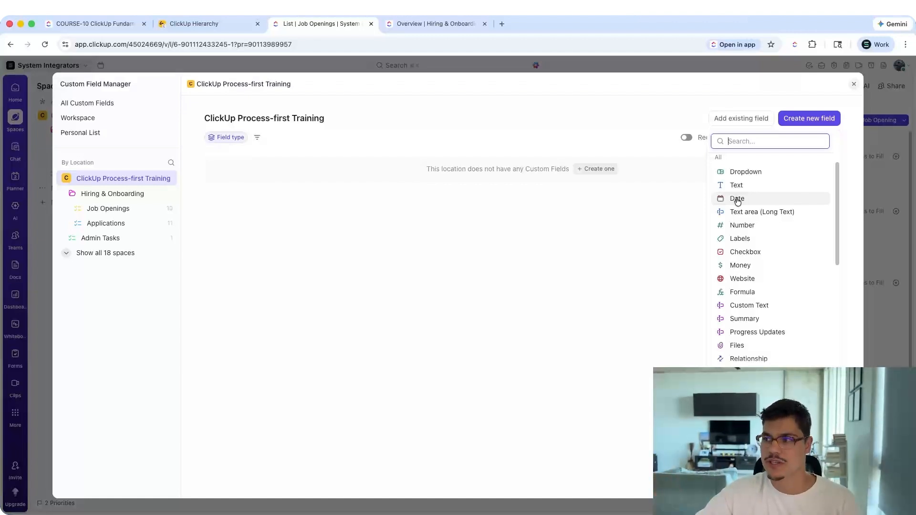
left_click(753, 173)
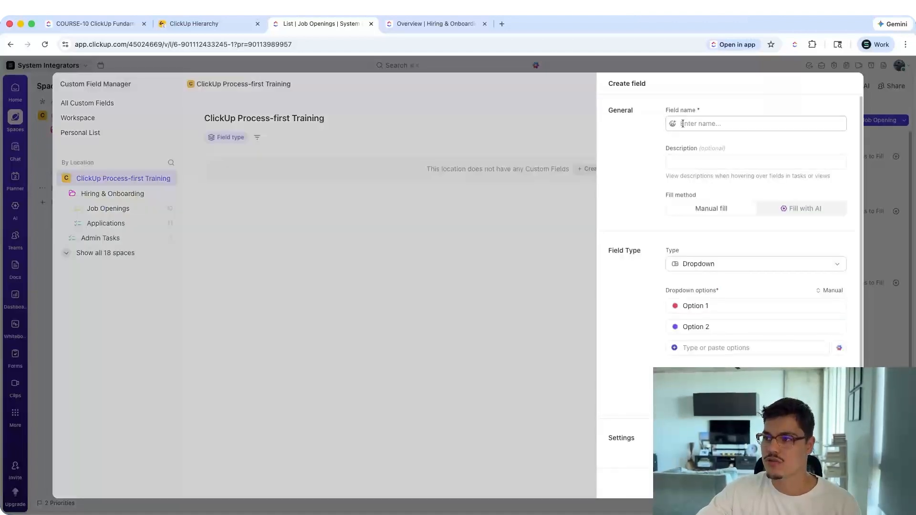
Name the custom field "New Dropdown Field" and leave its optional description empty.
type("Ne")
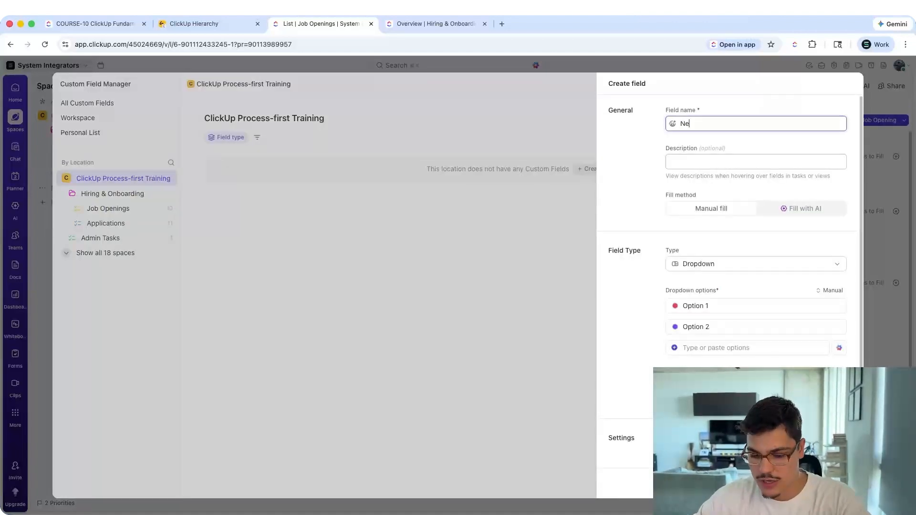
type("w Dropd")
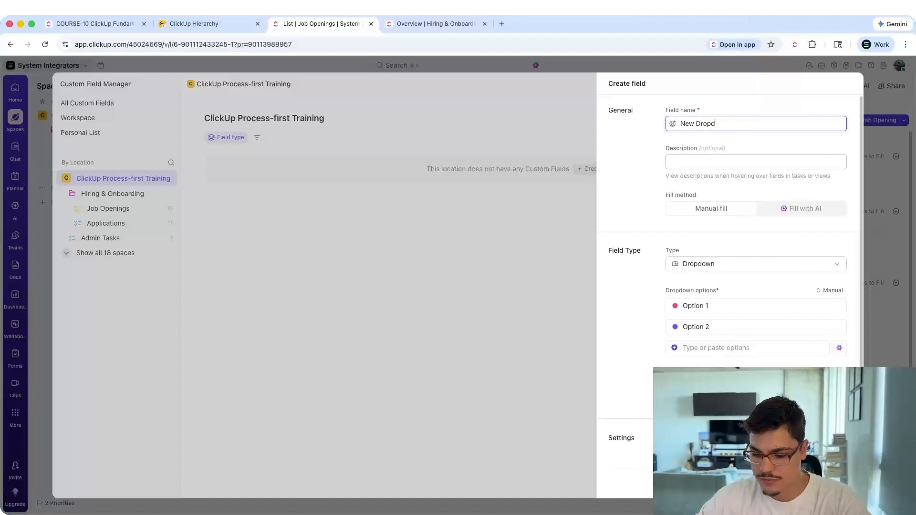
type("own Field")
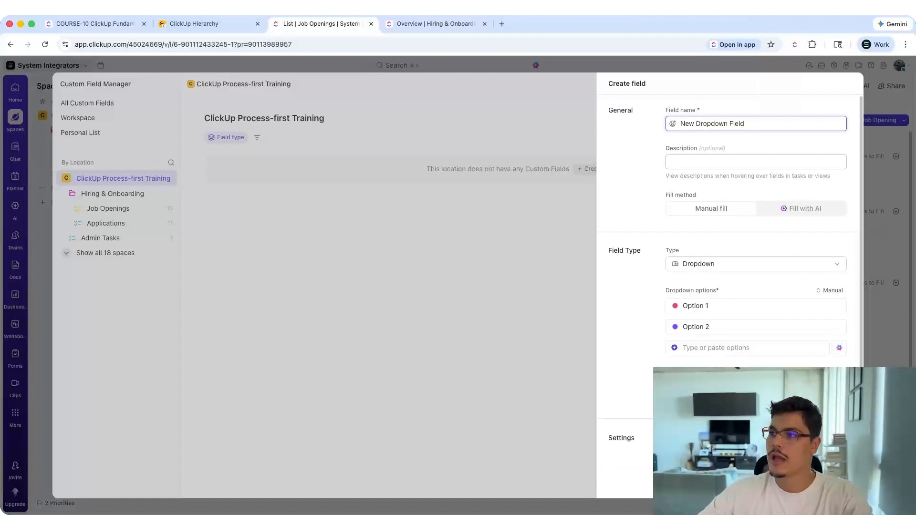
left_click(675, 158)
left_click_drag(668, 143, 684, 145)
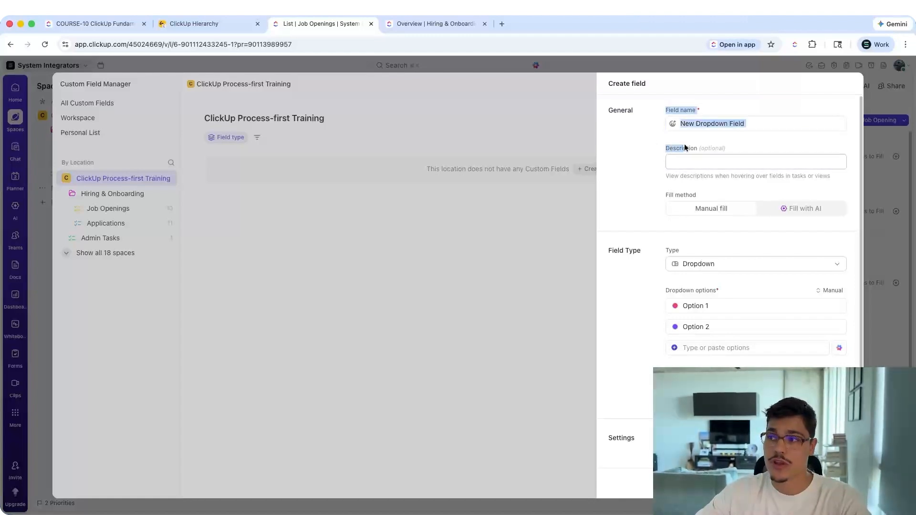
left_click(701, 145)
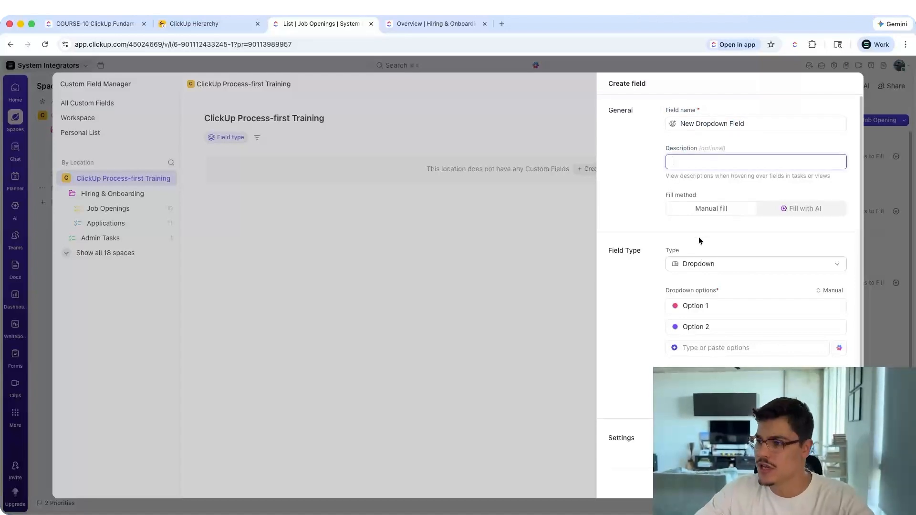
Keep Option 1 and Option 2 as the dropdown options, remove the blank third option, and create the field.
scroll(693, 127, "down", 1)
scroll(696, 268, "down", 1)
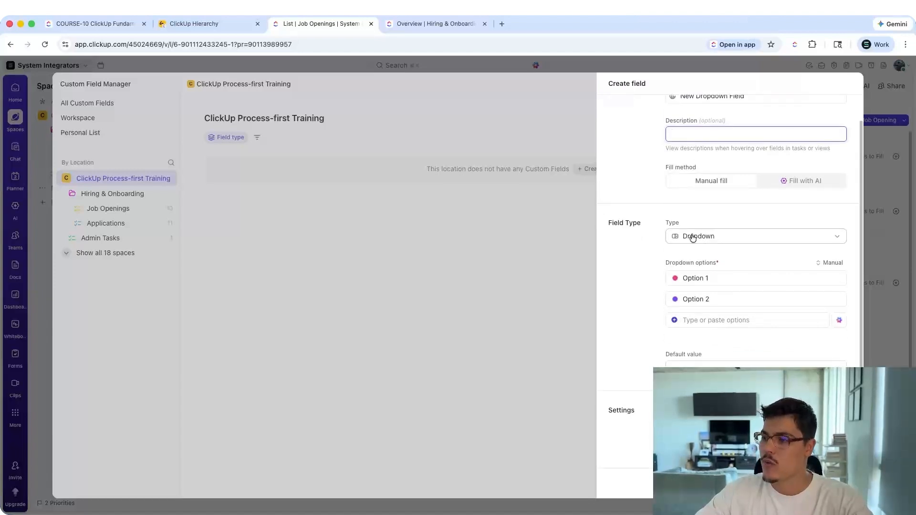
scroll(687, 243, "down", 2)
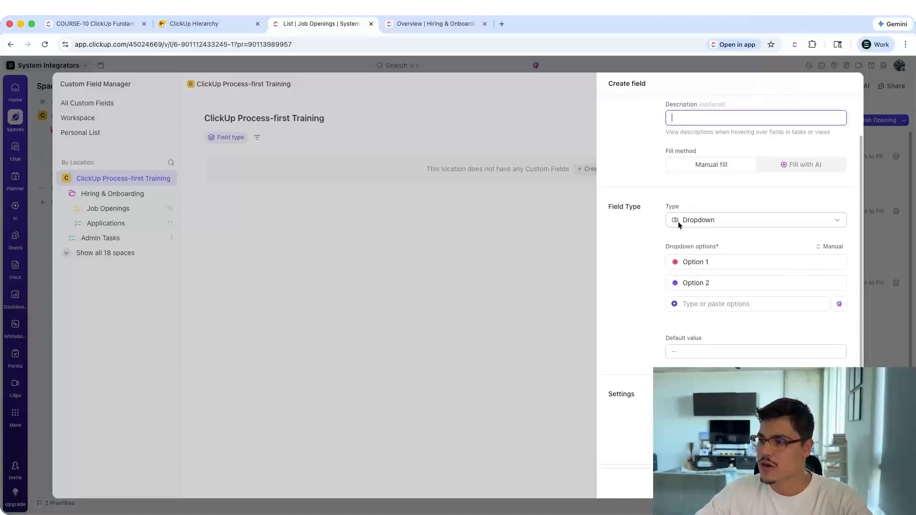
left_click(690, 264)
left_click(726, 259)
triple_click(726, 260)
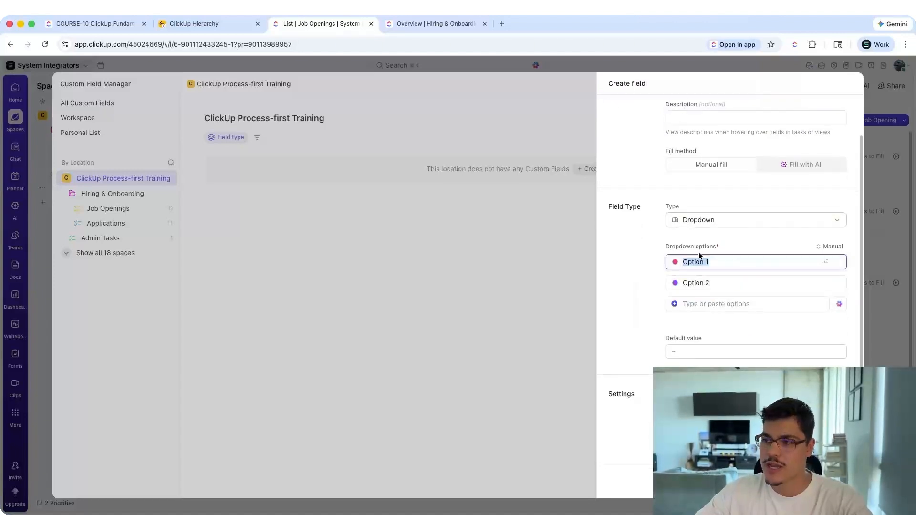
triple_click(717, 282)
left_click(708, 302)
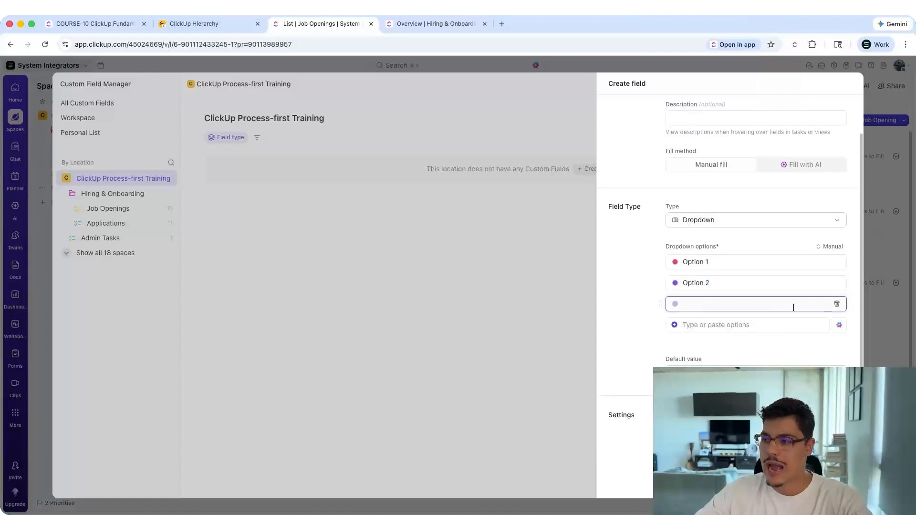
left_click(837, 305)
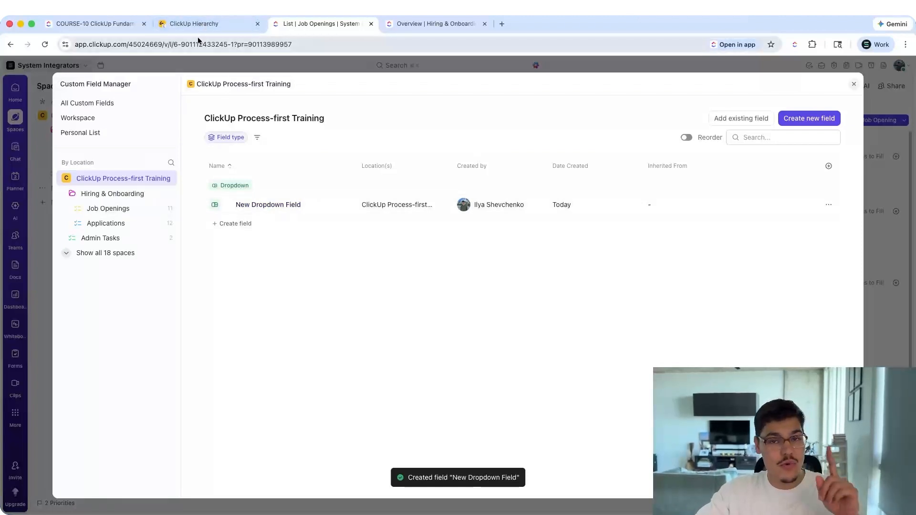
Check the custom fields of the Hiring & Onboarding folder, the Job Openings list and the Admin Tasks list for New Dropdown Field.
left_click(124, 196)
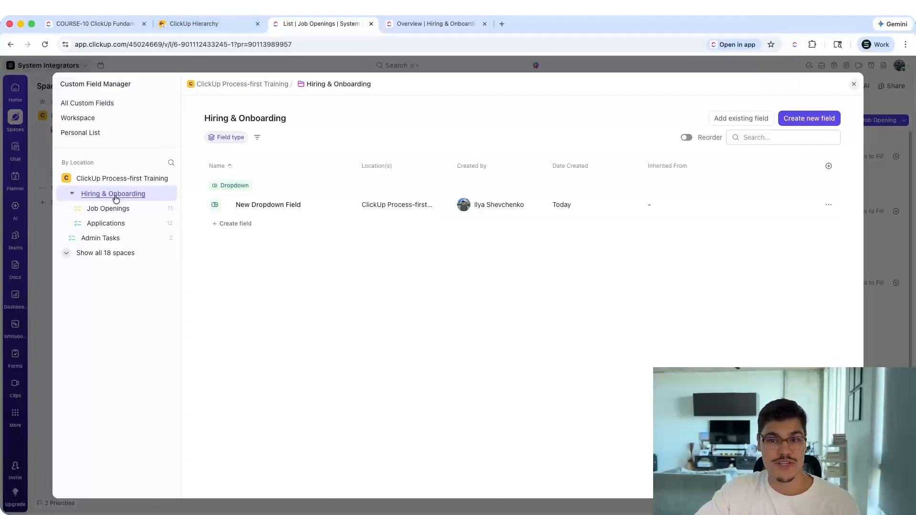
left_click(113, 209)
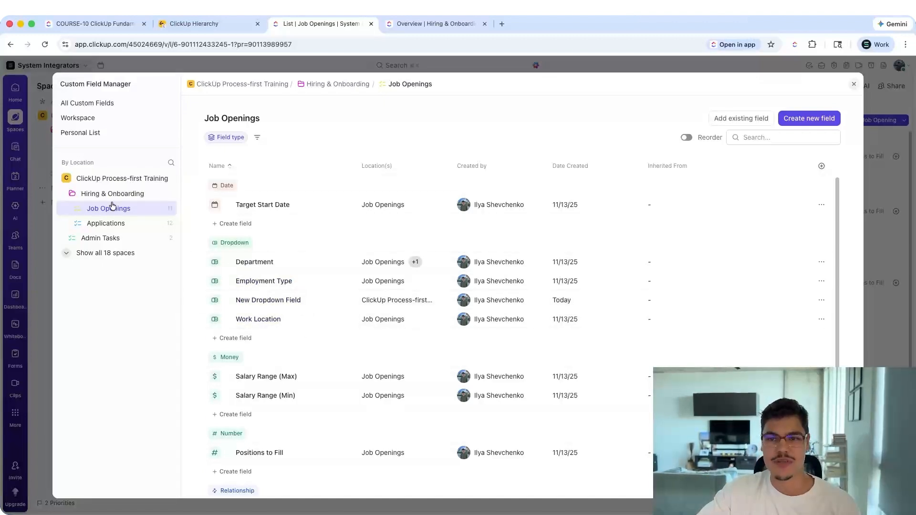
left_click(130, 238)
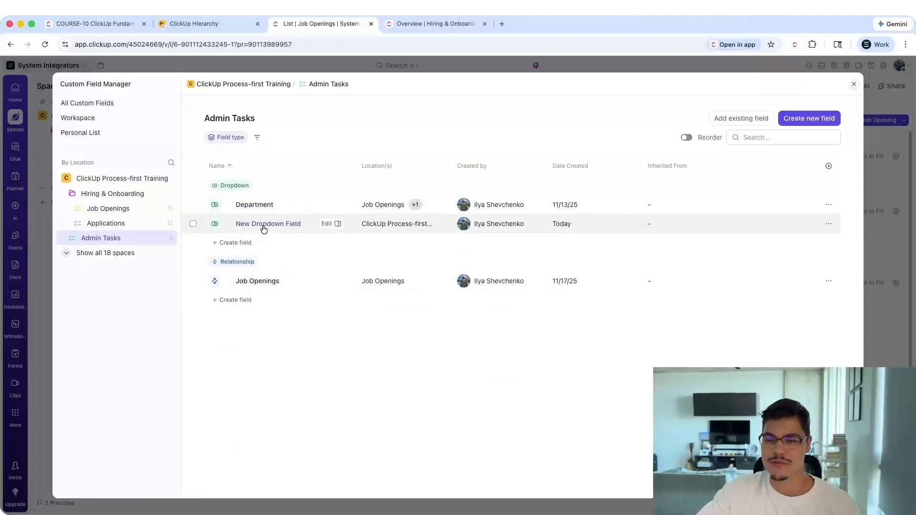
Close the Custom Field Manager and open the HR Generalist job opening at its custom fields.
left_click(854, 84)
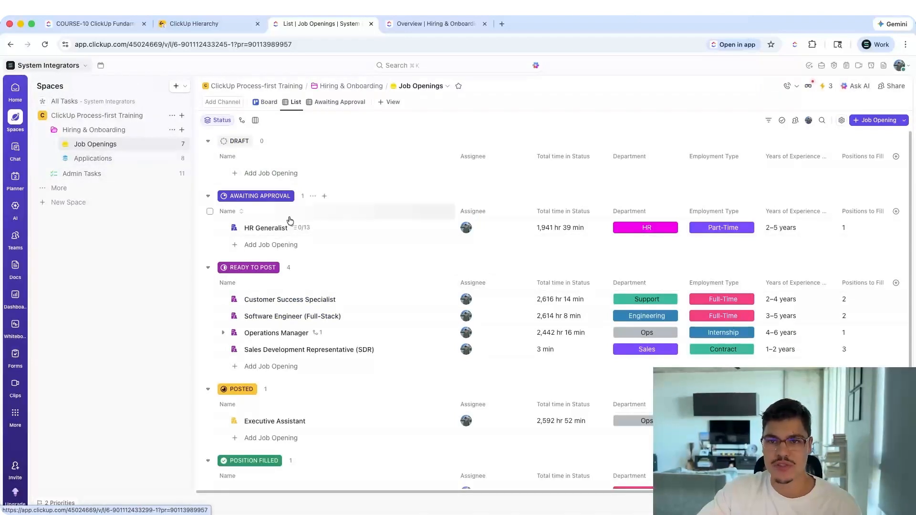
left_click(253, 229)
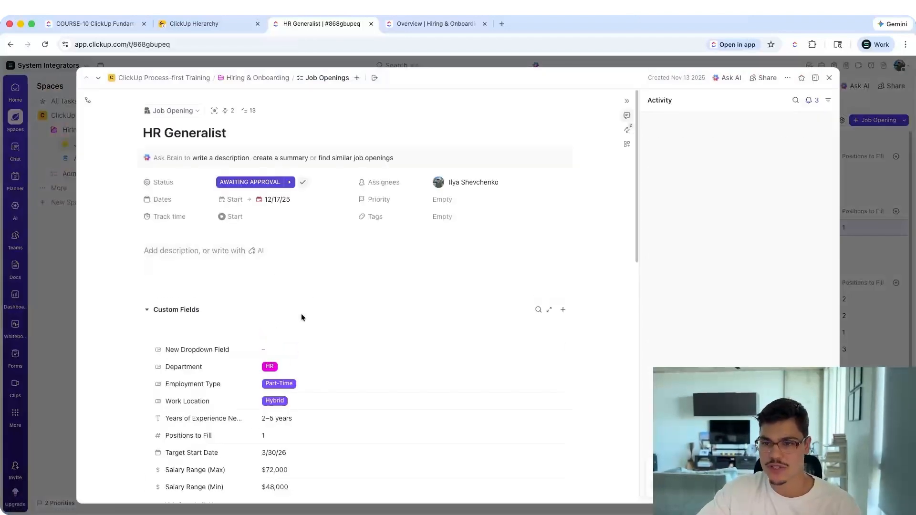
scroll(301, 313, "down", 3)
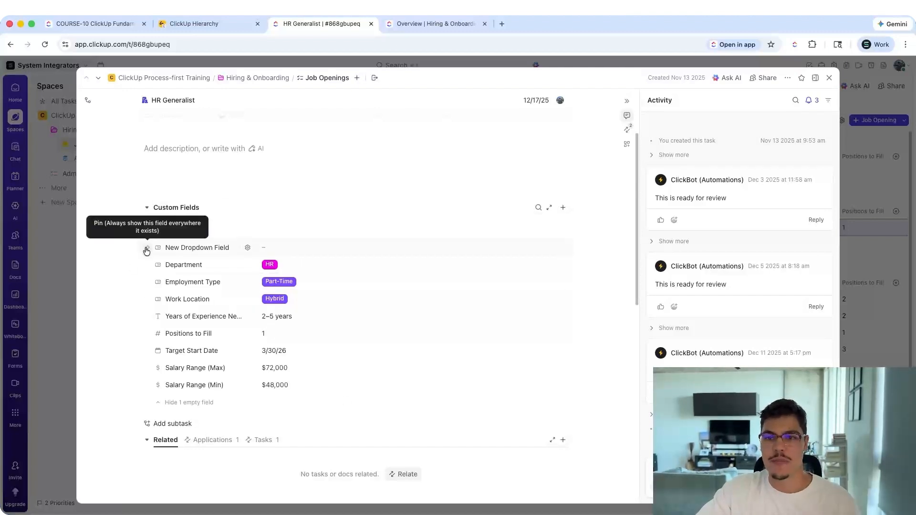
Try pinning New Dropdown Field on the HR Generalist job opening, look at its options, and unpin it.
left_click(148, 250)
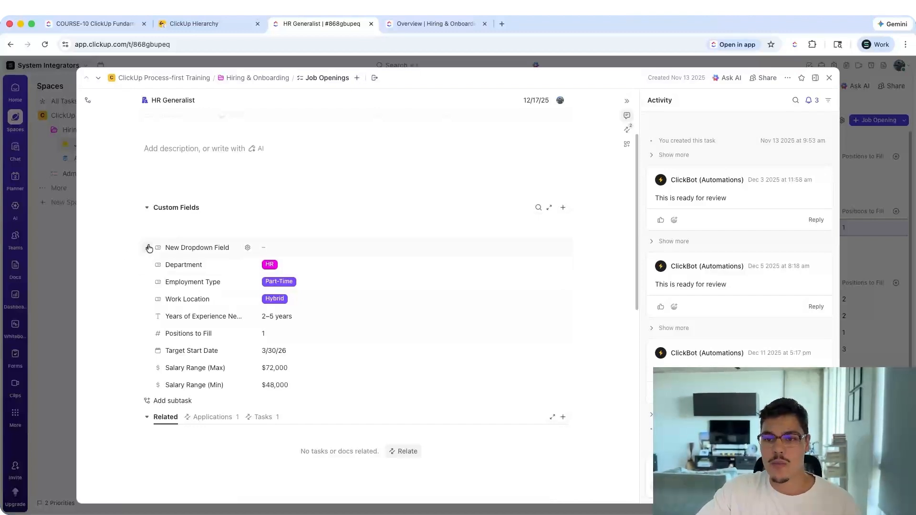
left_click(274, 251)
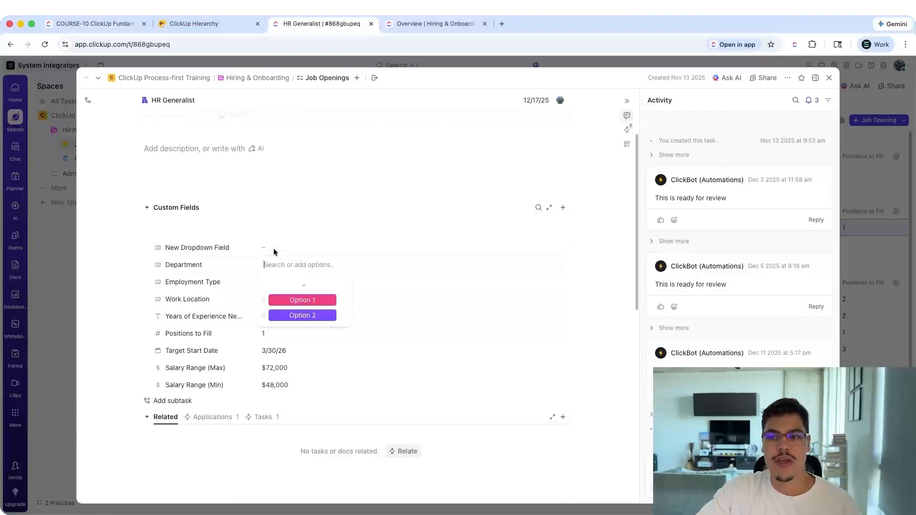
left_click(274, 252)
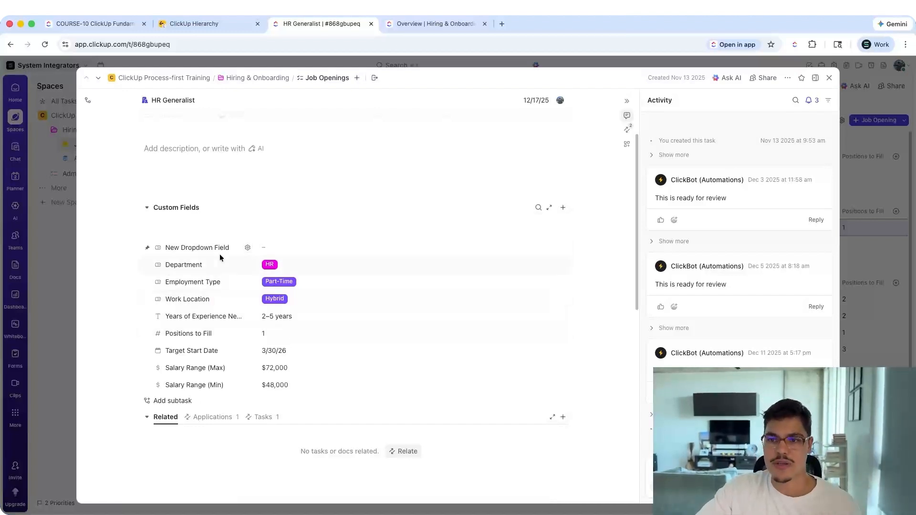
left_click(148, 249)
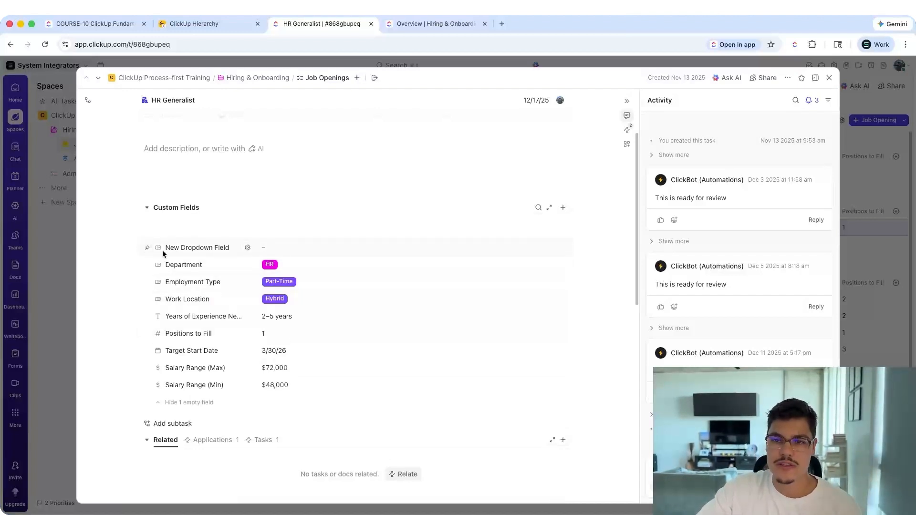
left_click(263, 246)
left_click(207, 251)
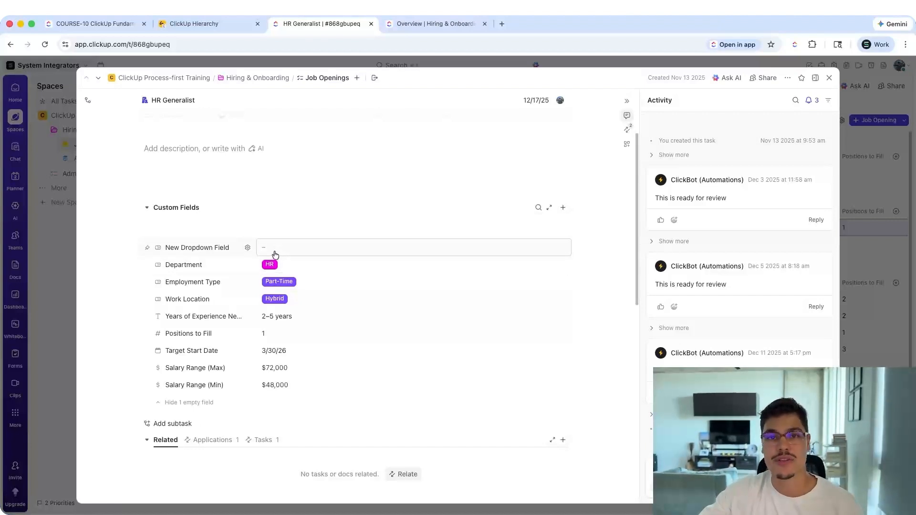
Compare the job opening's custom fields with the empty fields hidden and shown.
left_click(180, 410)
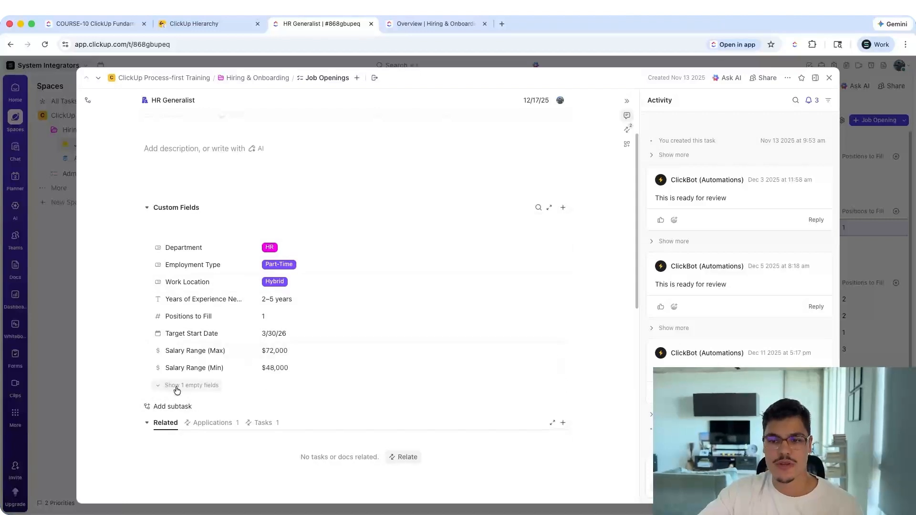
left_click(191, 388)
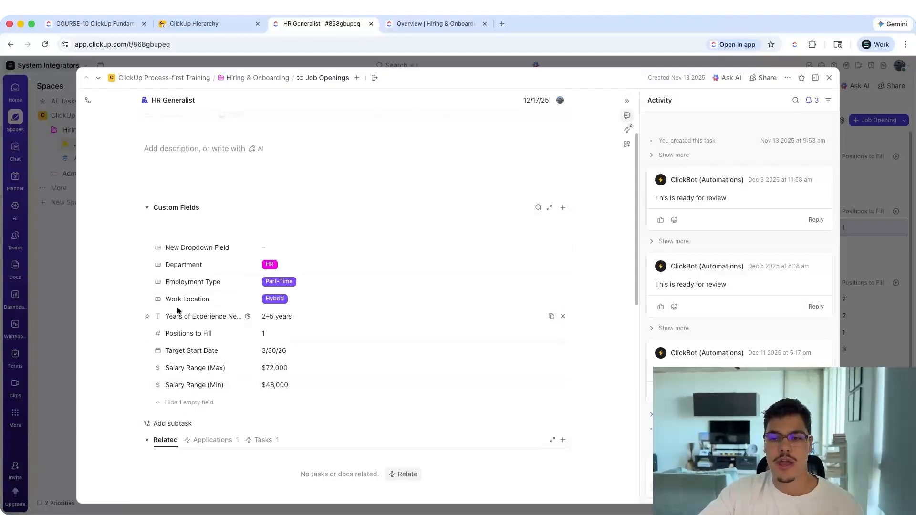
left_click(185, 402)
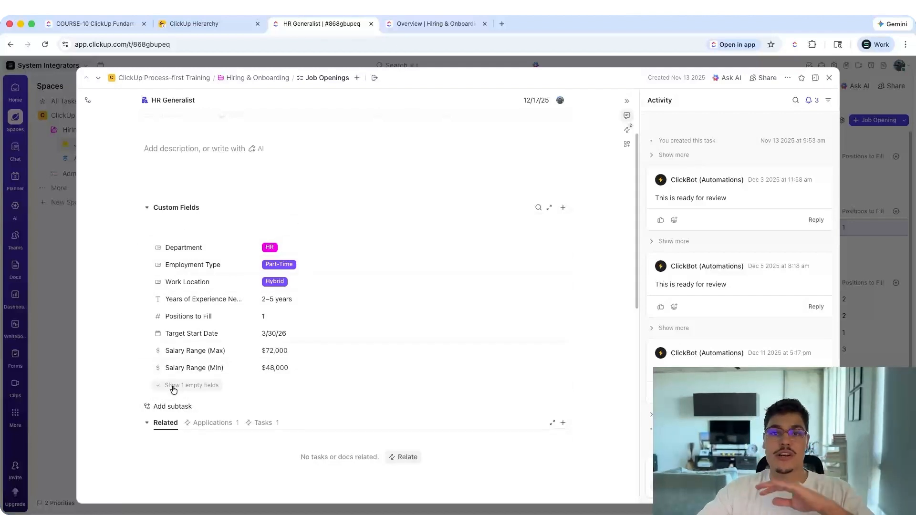
left_click(190, 386)
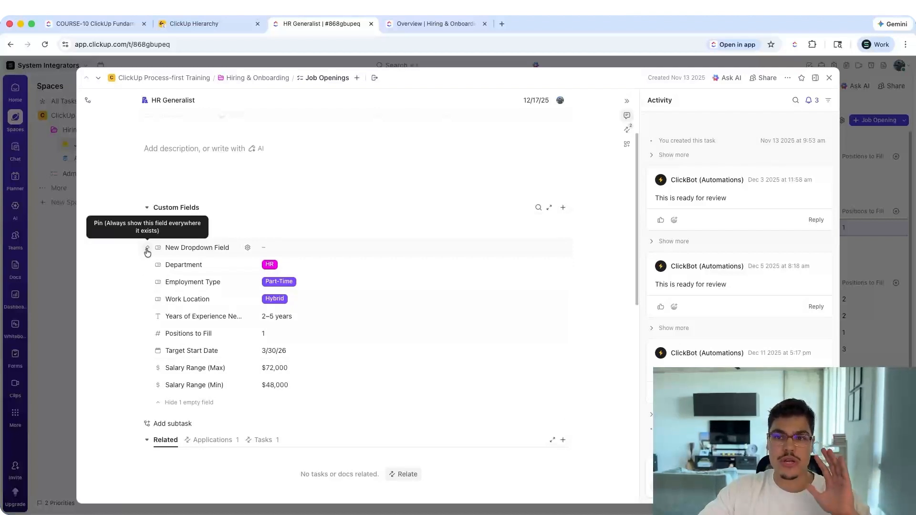
Pin New Dropdown Field on the HR Generalist job opening and set its value to Option 1.
left_click(147, 248)
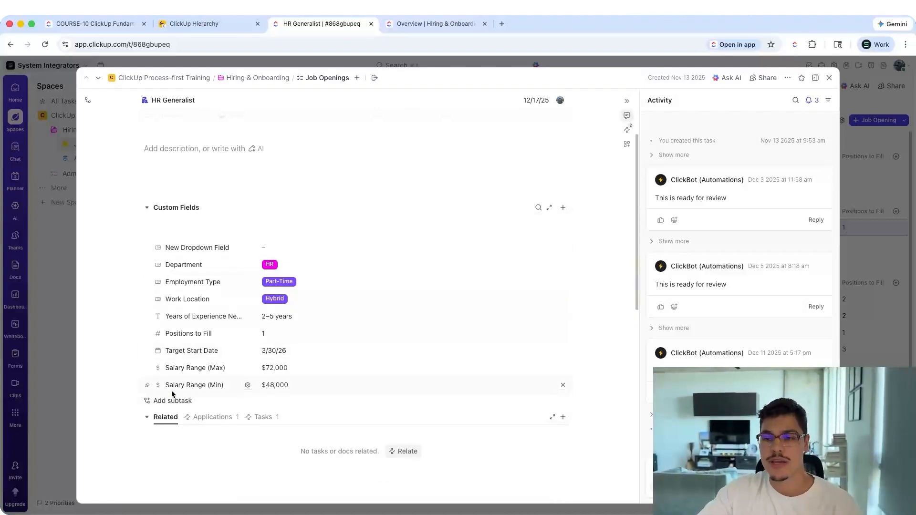
left_click(304, 259)
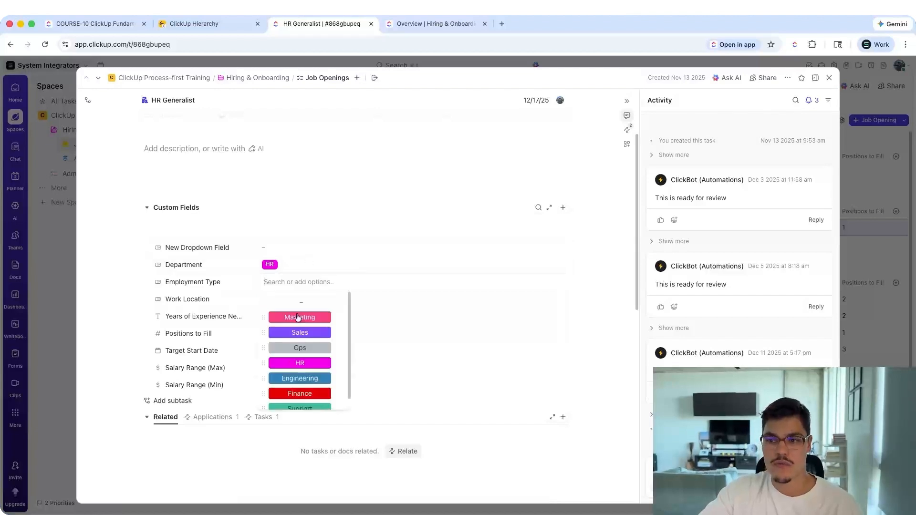
left_click(275, 250)
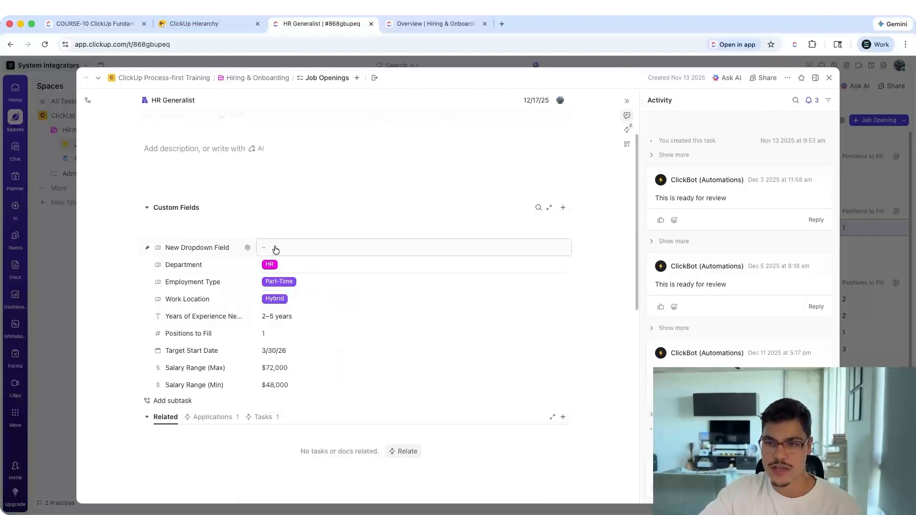
left_click(274, 248)
left_click(295, 305)
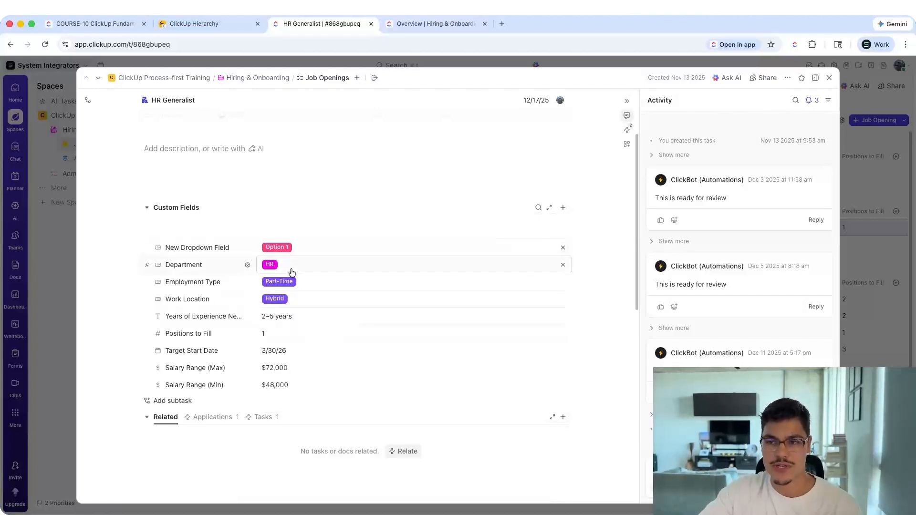
Look through the Department field's options on the job opening without changing the selection.
left_click(290, 270)
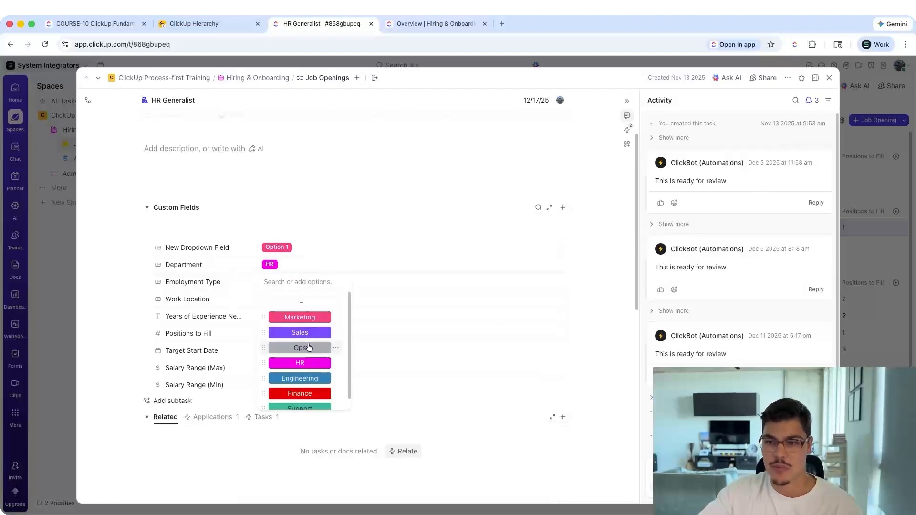
scroll(308, 351, "down", 1)
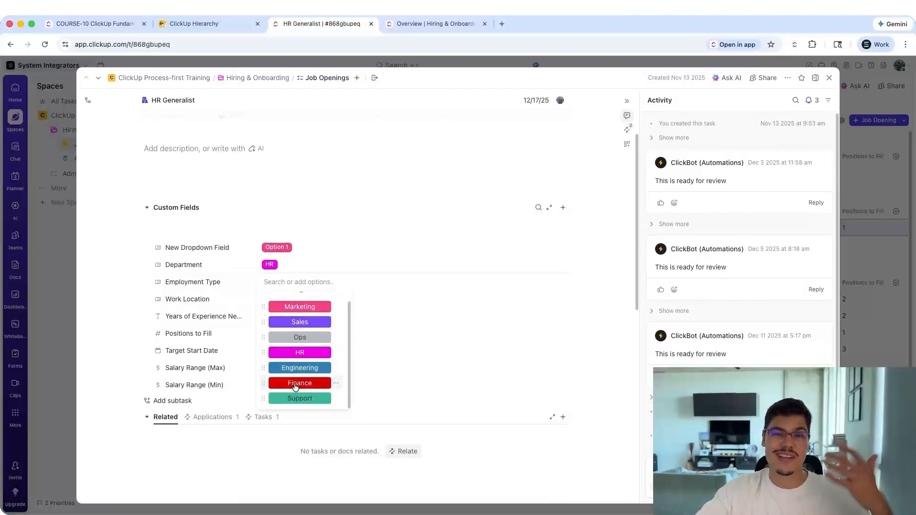
left_click(339, 213)
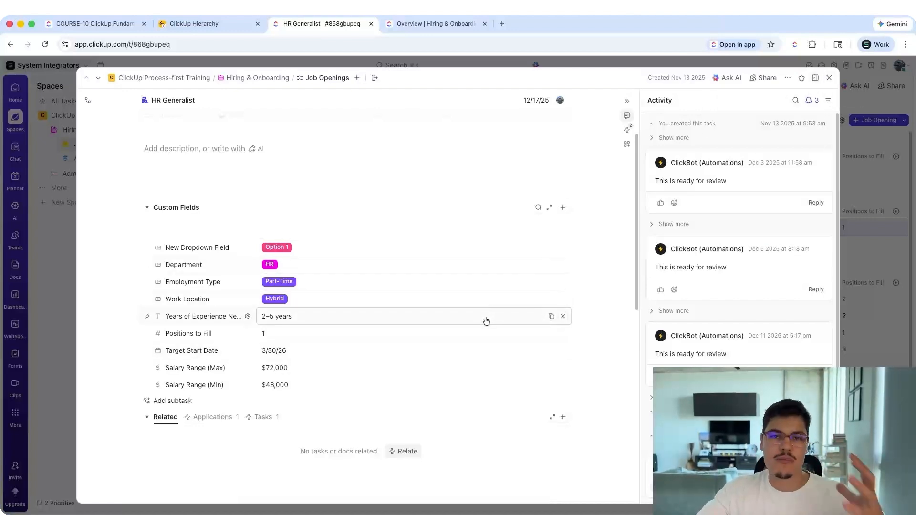
Close the job opening and open the Marketing Coordinator application in the Applications list's Screening group at its custom fields.
left_click(832, 79)
left_click(127, 159)
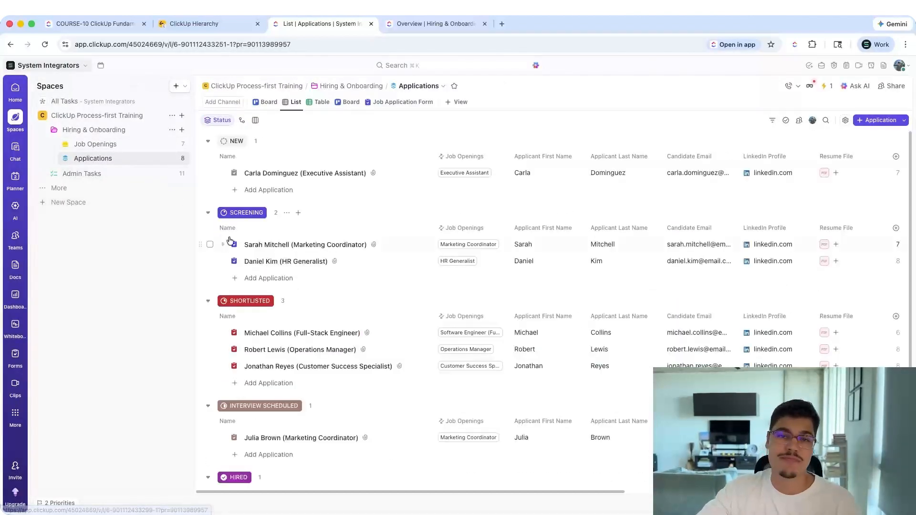
left_click(256, 249)
scroll(280, 251, "down", 3)
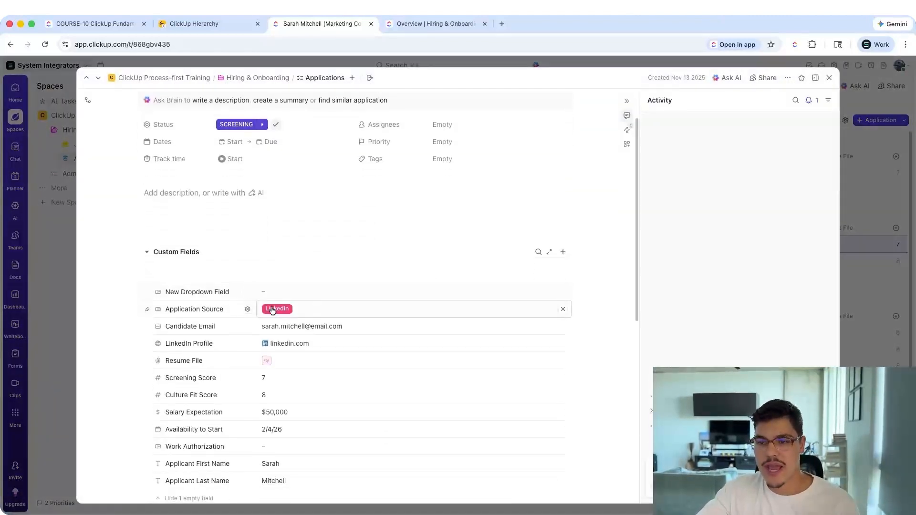
scroll(271, 310, "down", 2)
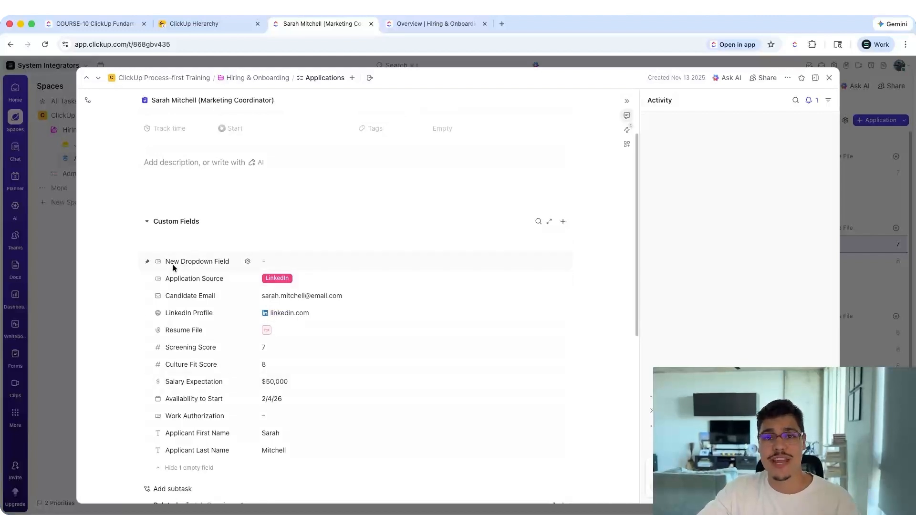
Delete New Dropdown Field through its settings in the Custom Field Manager and return to the application.
left_click(245, 261)
left_click(307, 490)
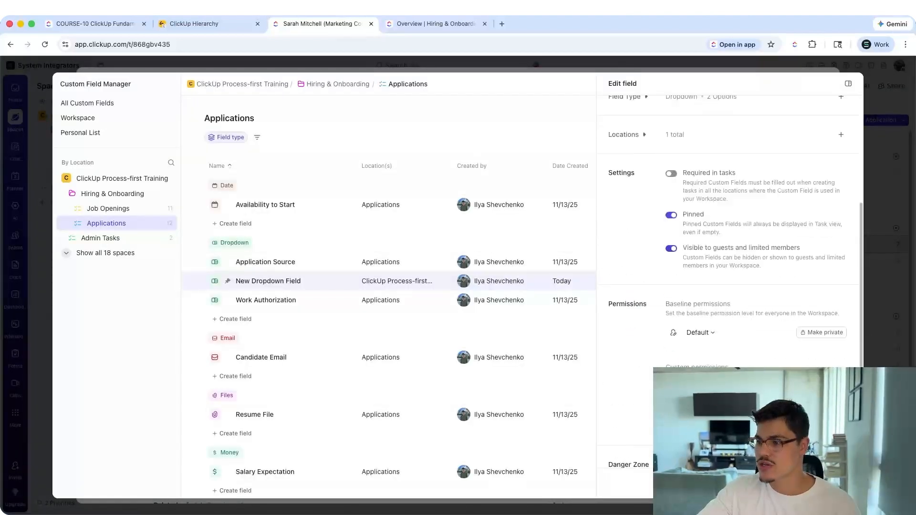
scroll(690, 329, "down", 1)
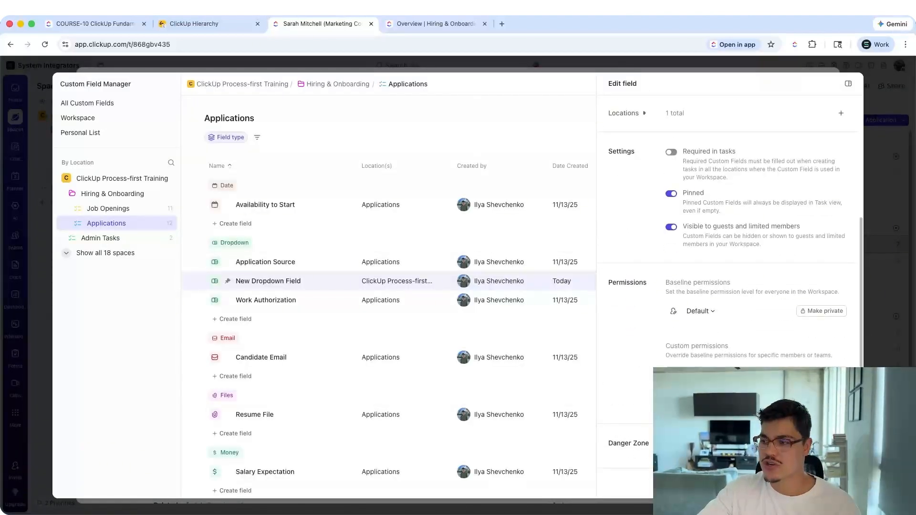
left_click(685, 444)
left_click(538, 205)
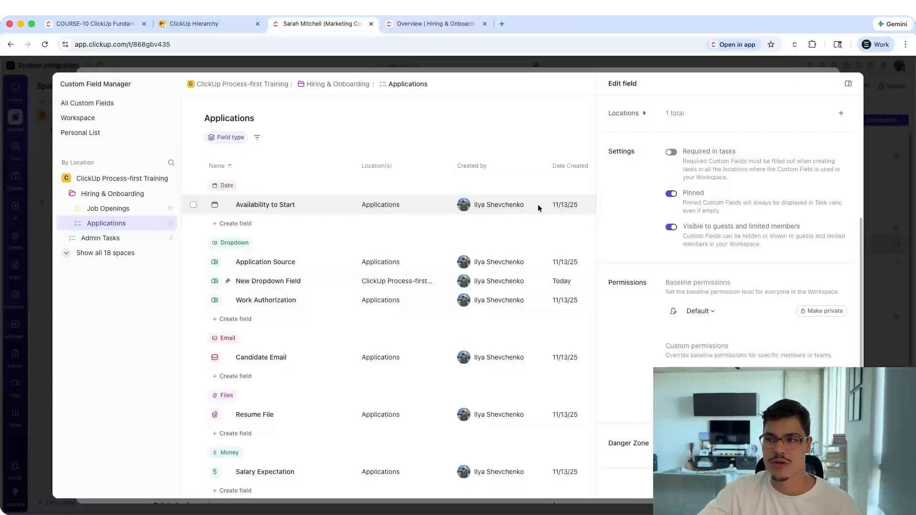
key("Escape")
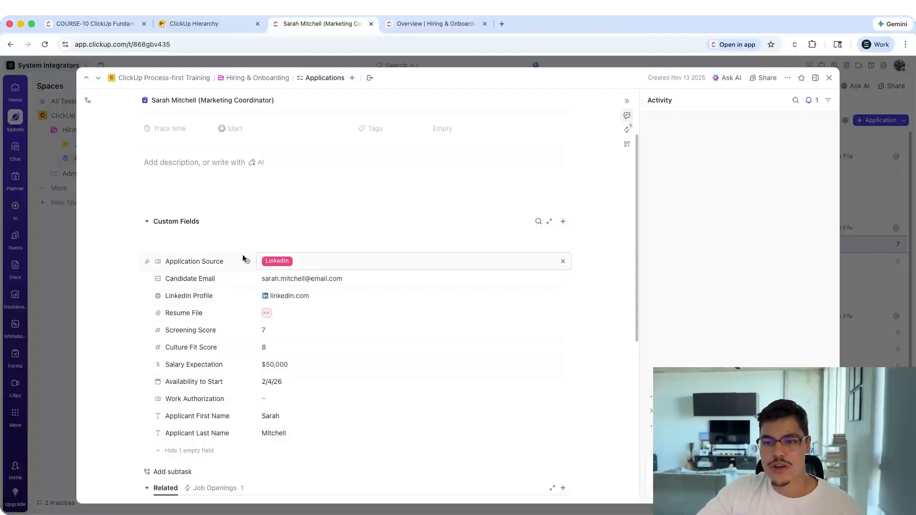
Review the application's custom fields, and check the Job Openings list's options for its Custom Fields entry.
scroll(174, 256, "up", 3)
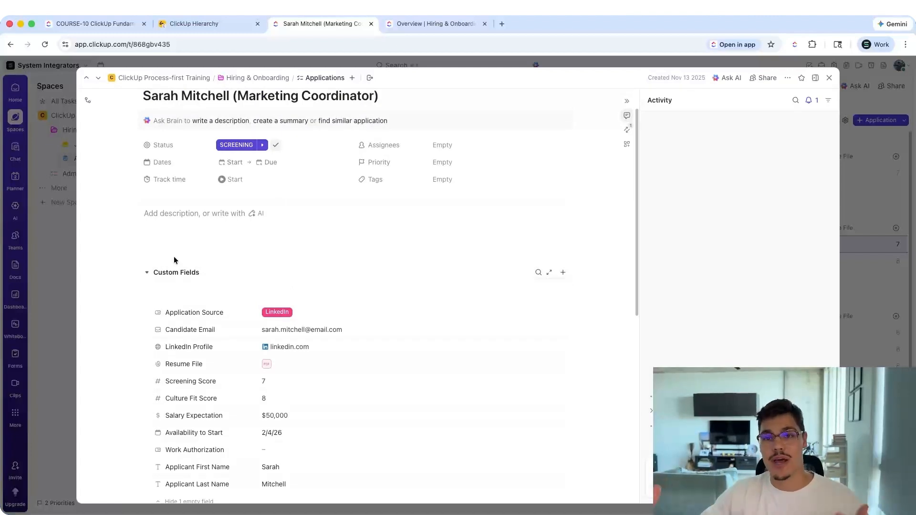
scroll(174, 256, "down", 2)
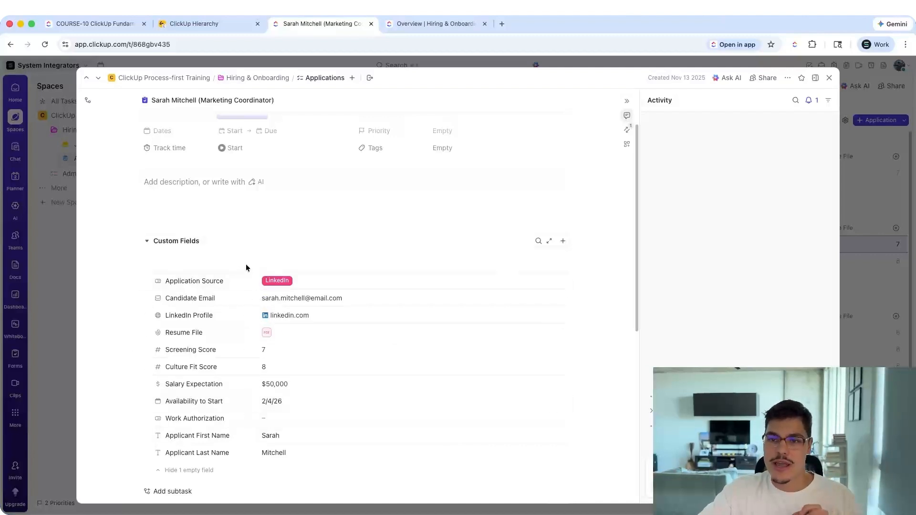
left_click(67, 158)
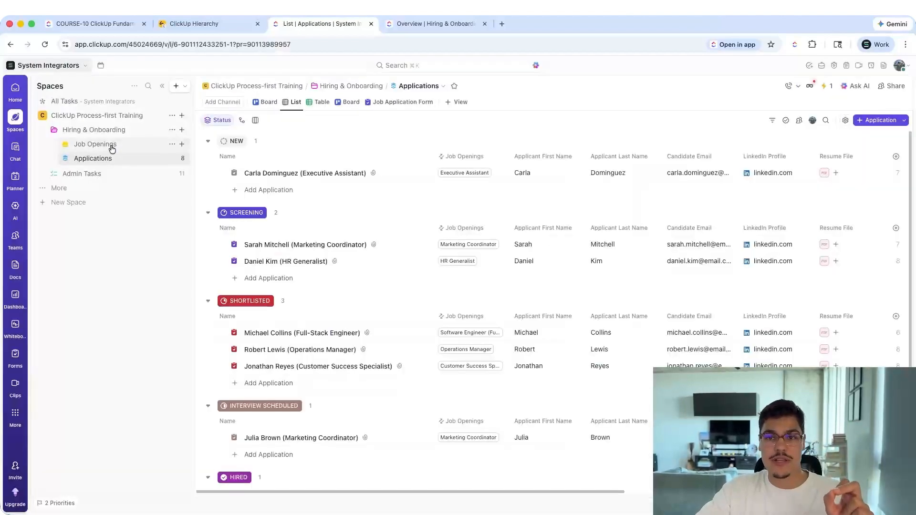
left_click(172, 144)
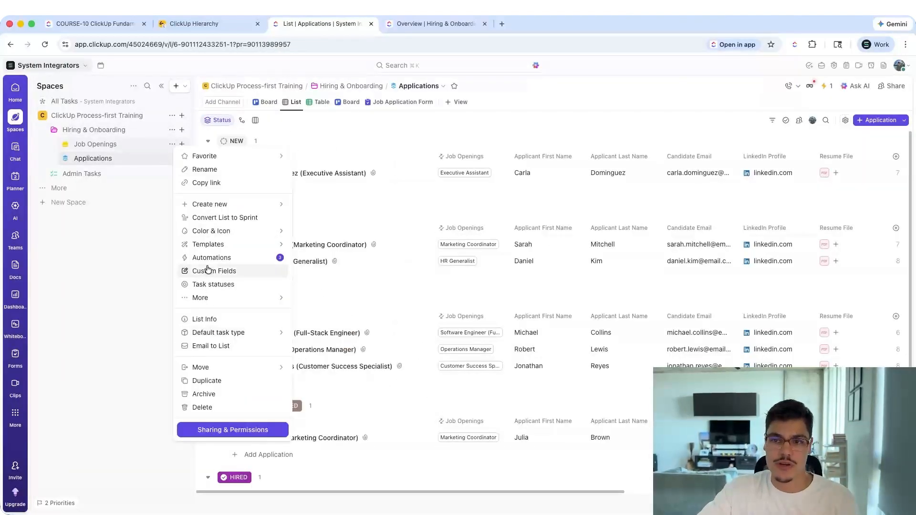
left_click(315, 188)
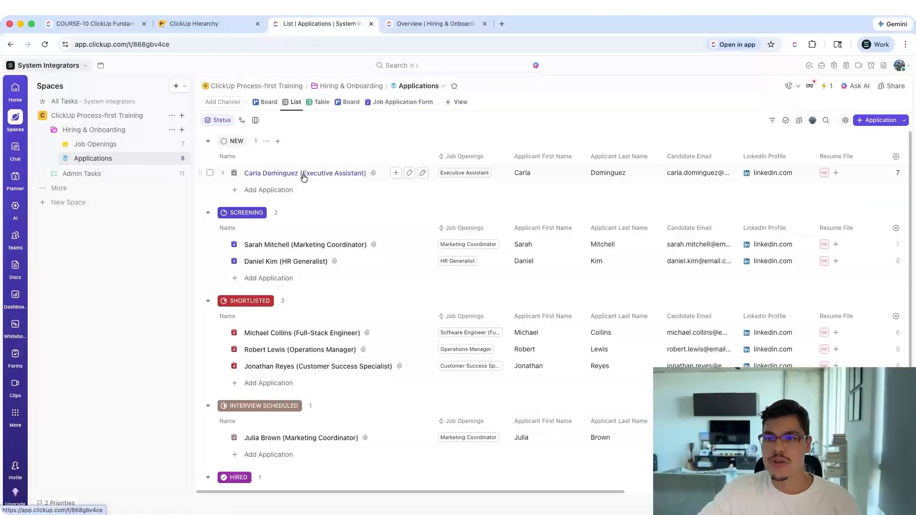
Browse the field types available for creating a custom field from the Executive Assistant application, and close the application.
left_click(302, 174)
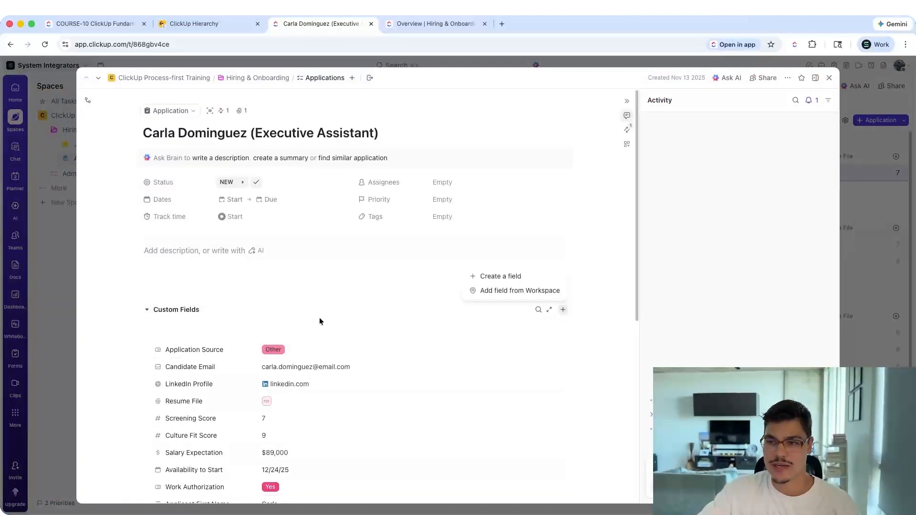
left_click(505, 276)
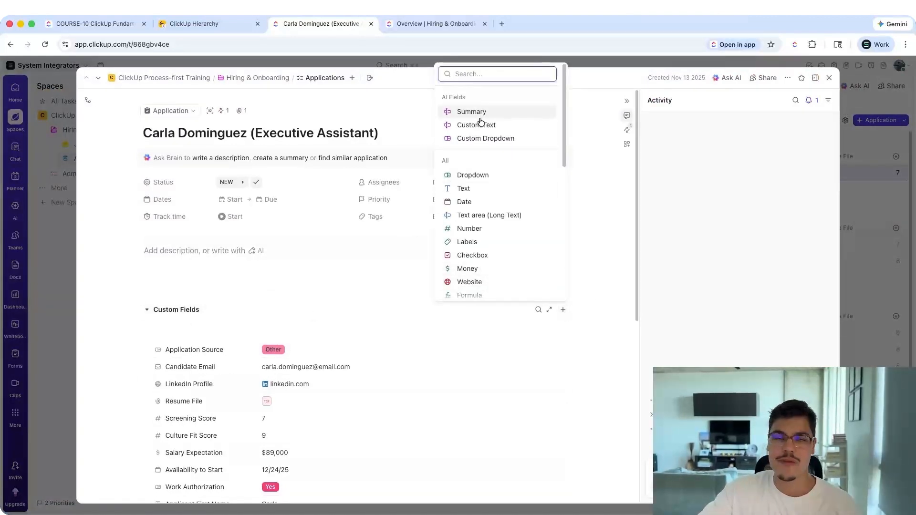
scroll(499, 241, "down", 5)
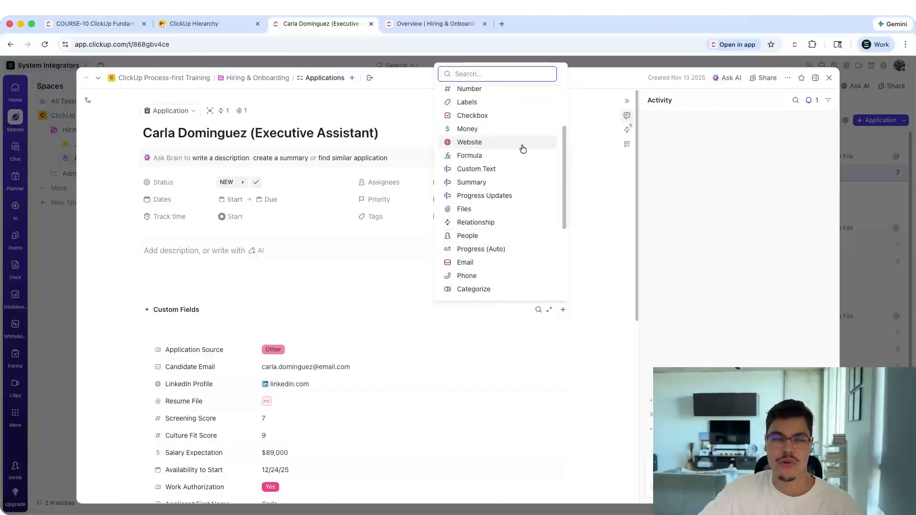
left_click(828, 79)
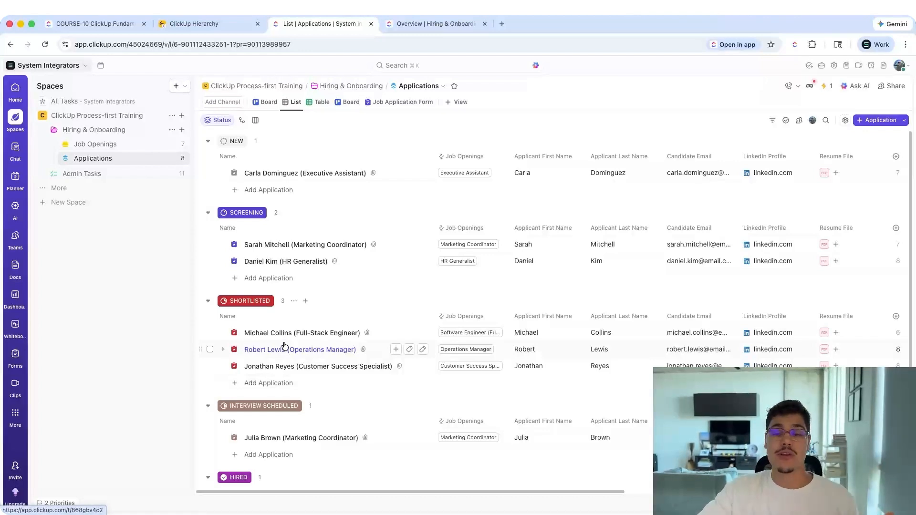
Browse the field types offered for a new column in the Applications list and look at the Number field form without creating it.
scroll(821, 186, "right", 3)
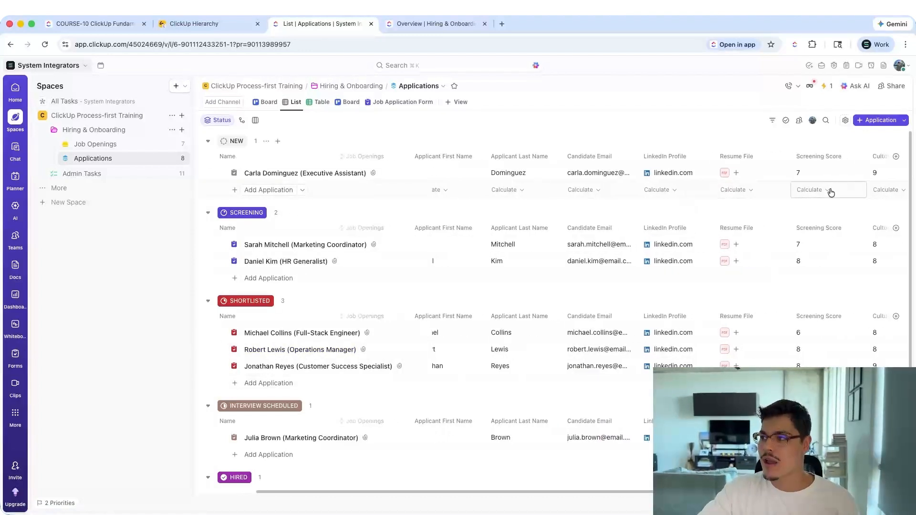
left_click(896, 158)
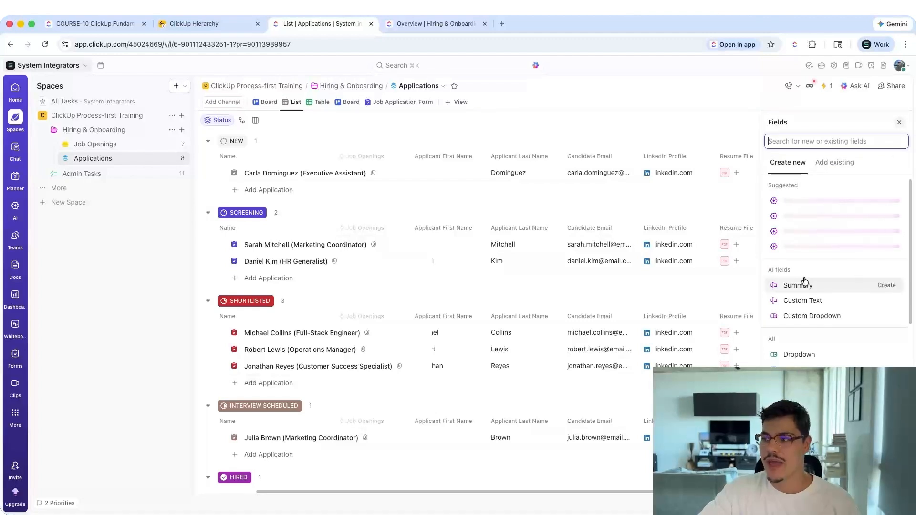
scroll(804, 281, "down", 3)
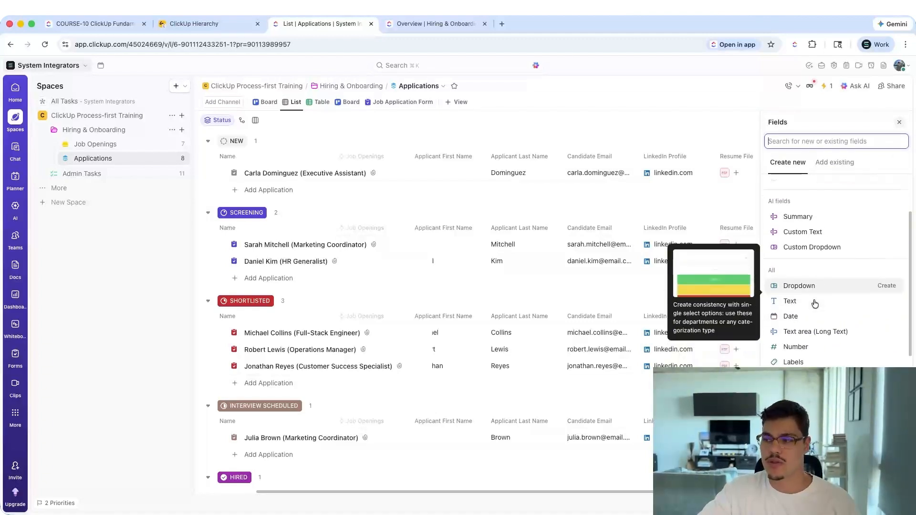
scroll(813, 325, "down", 3)
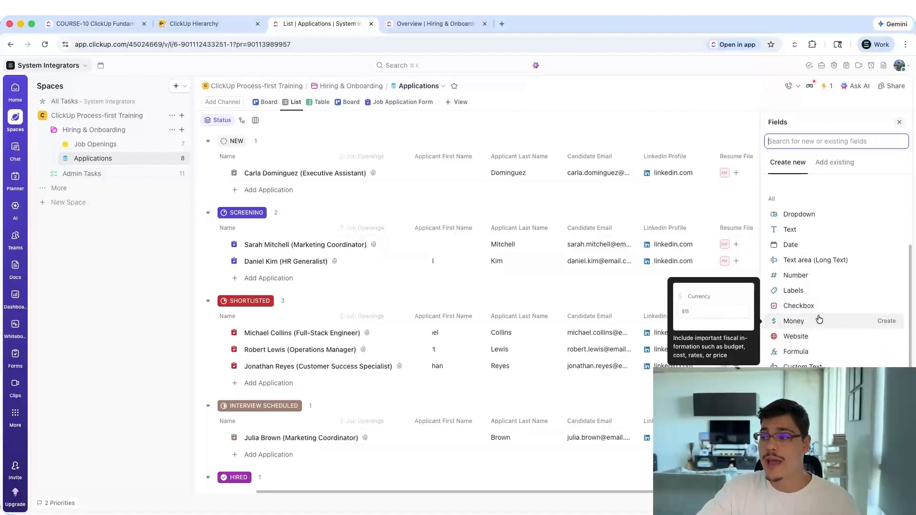
left_click(805, 275)
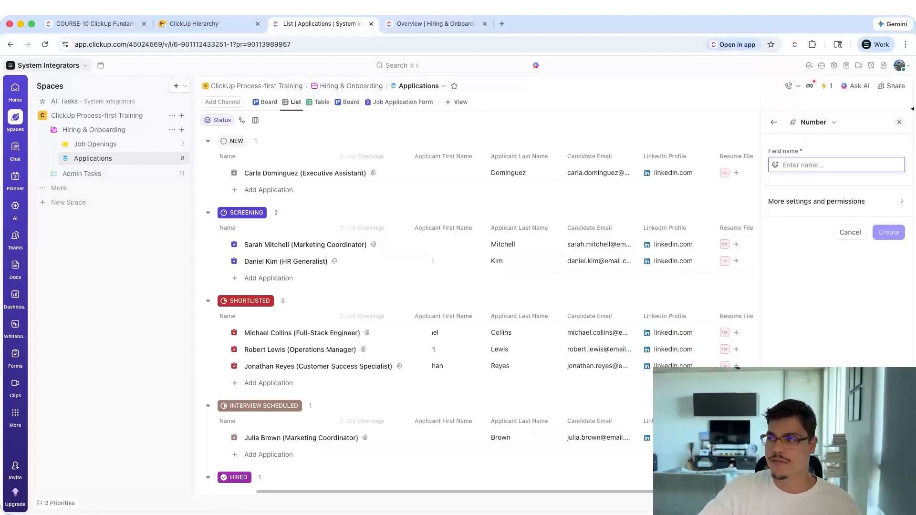
left_click(898, 123)
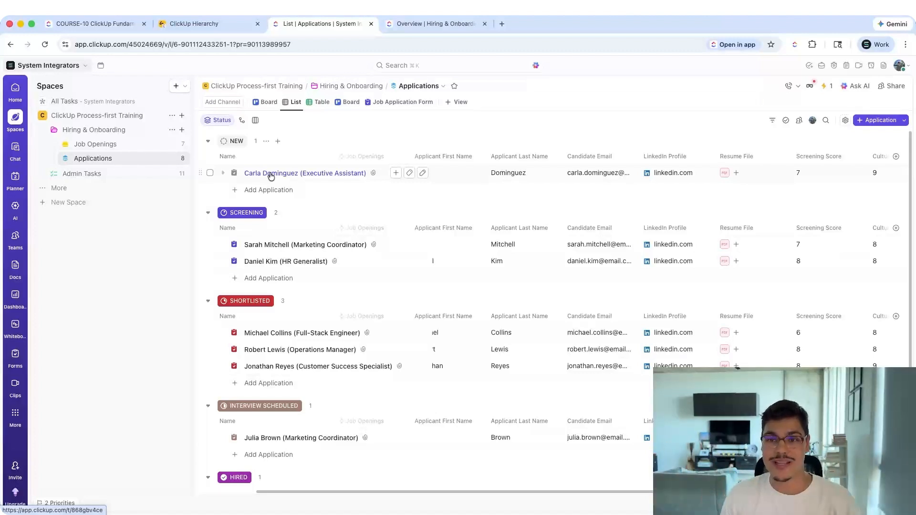
Switch back to the course agenda task.
left_click(111, 24)
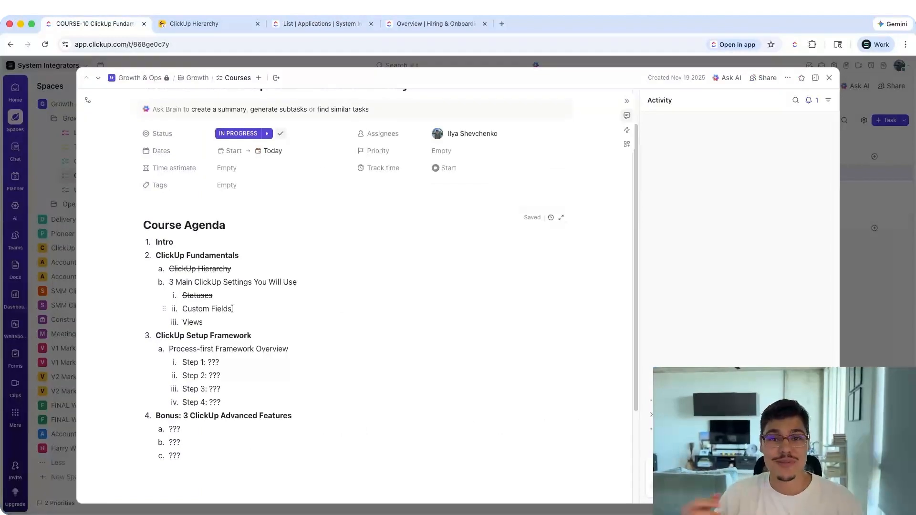